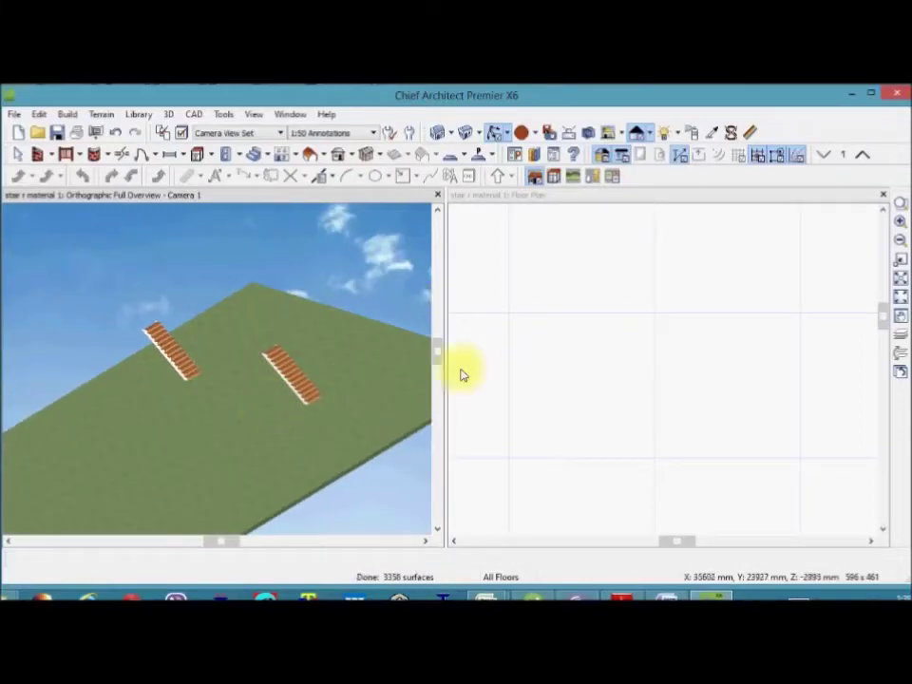
Drag the left stair's lower side outward until it shows a 390 dimension
{"action": "left_click", "coordinate": [577, 356]}
{"action": "scroll", "coordinate": [661, 337], "scroll_direction": "down", "scroll_amount": 2}
{"action": "scroll", "coordinate": [586, 393], "scroll_direction": "up", "scroll_amount": 1}
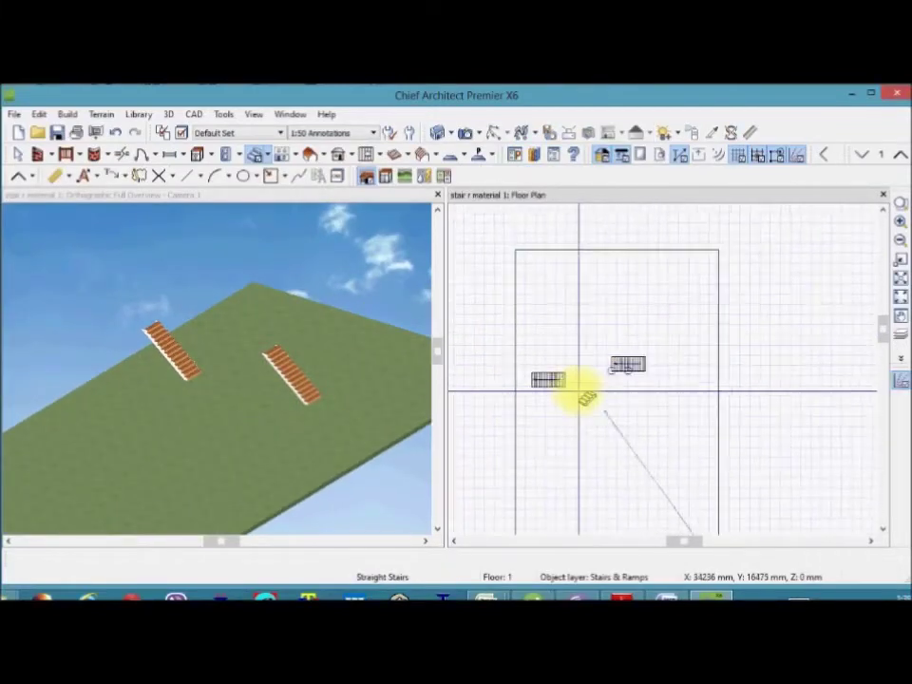
{"action": "scroll", "coordinate": [513, 390], "scroll_direction": "up", "scroll_amount": 2}
{"action": "scroll", "coordinate": [518, 380], "scroll_direction": "up", "scroll_amount": 3}
{"action": "scroll", "coordinate": [623, 346], "scroll_direction": "down", "scroll_amount": 1}
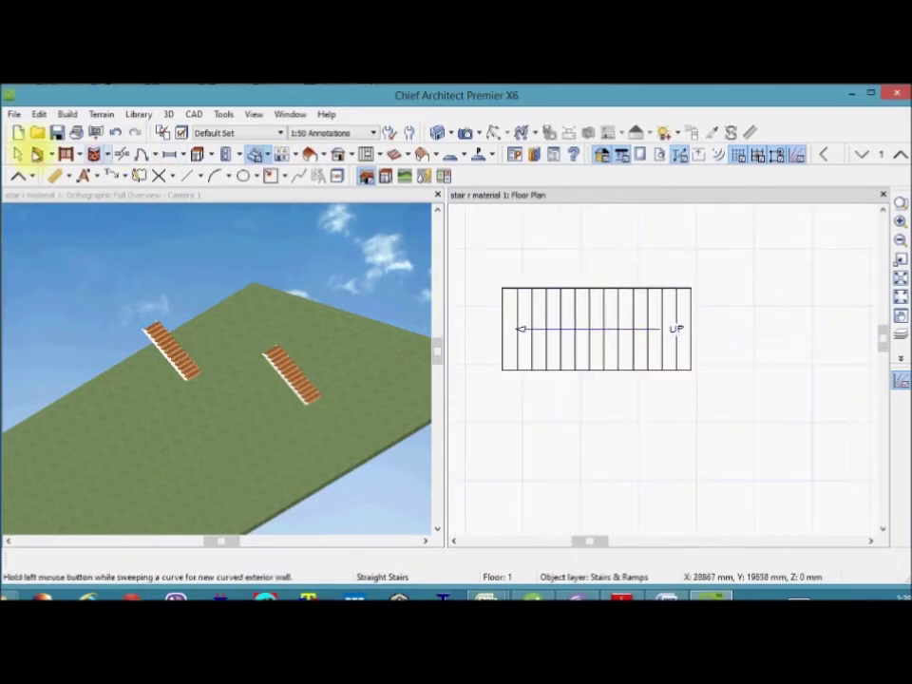
{"action": "left_click", "coordinate": [20, 154]}
{"action": "scroll", "coordinate": [526, 367], "scroll_direction": "up", "scroll_amount": 2}
{"action": "scroll", "coordinate": [470, 357], "scroll_direction": "up", "scroll_amount": 2}
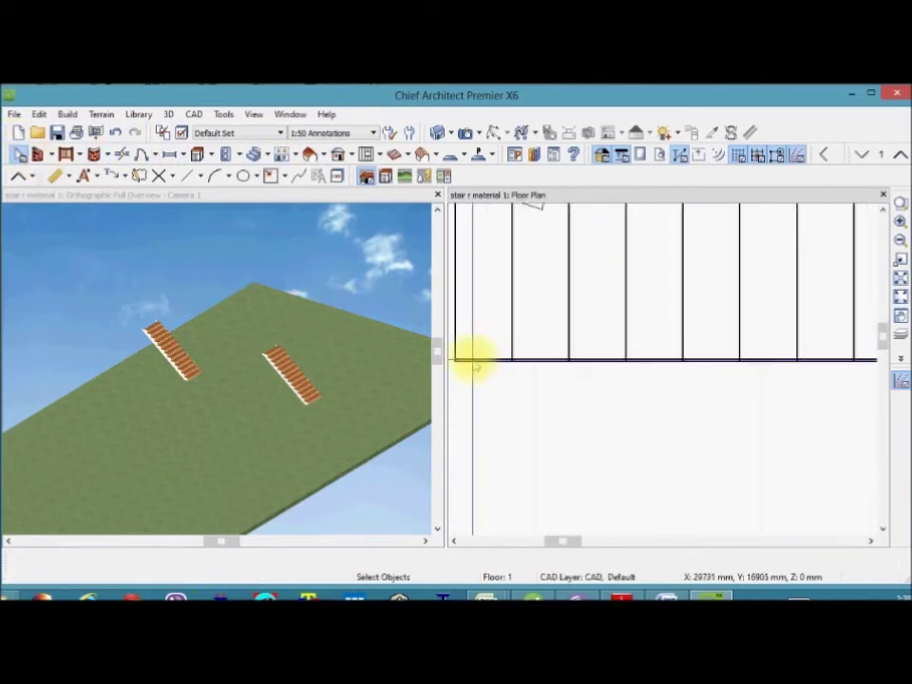
{"action": "scroll", "coordinate": [521, 371], "scroll_direction": "up", "scroll_amount": 1}
{"action": "scroll", "coordinate": [584, 361], "scroll_direction": "down", "scroll_amount": 2}
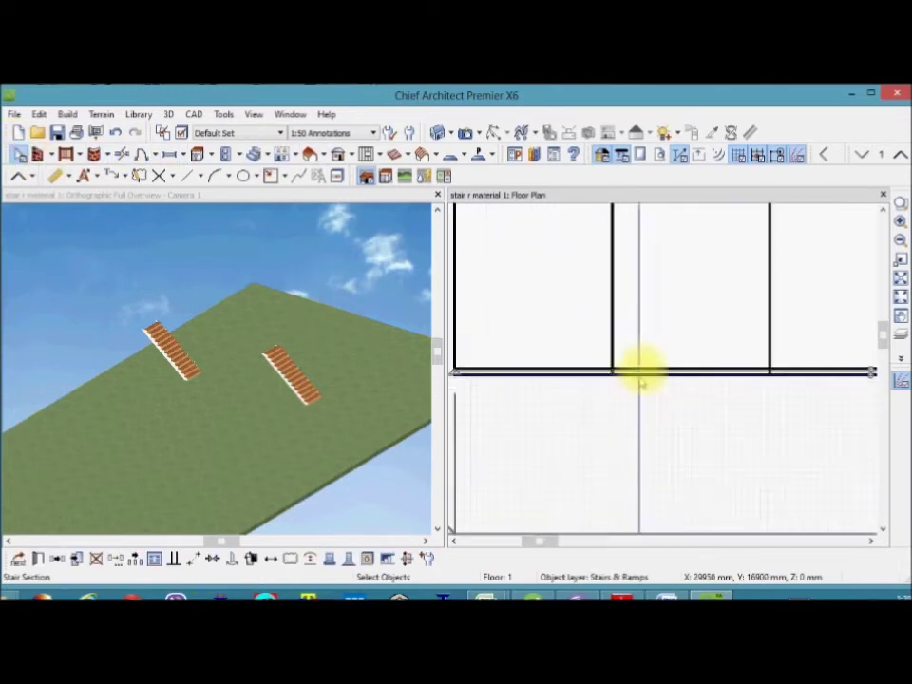
{"action": "scroll", "coordinate": [609, 367], "scroll_direction": "down", "scroll_amount": 1}
{"action": "scroll", "coordinate": [580, 367], "scroll_direction": "down", "scroll_amount": 1}
{"action": "scroll", "coordinate": [484, 351], "scroll_direction": "up", "scroll_amount": 1}
{"action": "scroll", "coordinate": [530, 383], "scroll_direction": "up", "scroll_amount": 1}
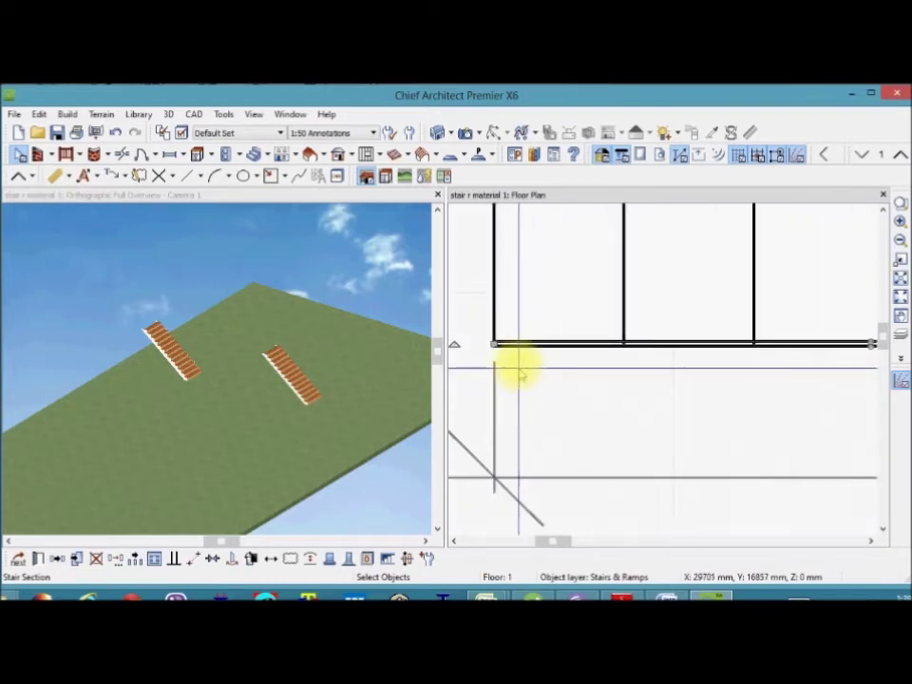
{"action": "scroll", "coordinate": [514, 356], "scroll_direction": "up", "scroll_amount": 1}
{"action": "scroll", "coordinate": [472, 376], "scroll_direction": "up", "scroll_amount": 1}
{"action": "scroll", "coordinate": [482, 371], "scroll_direction": "down", "scroll_amount": 1}
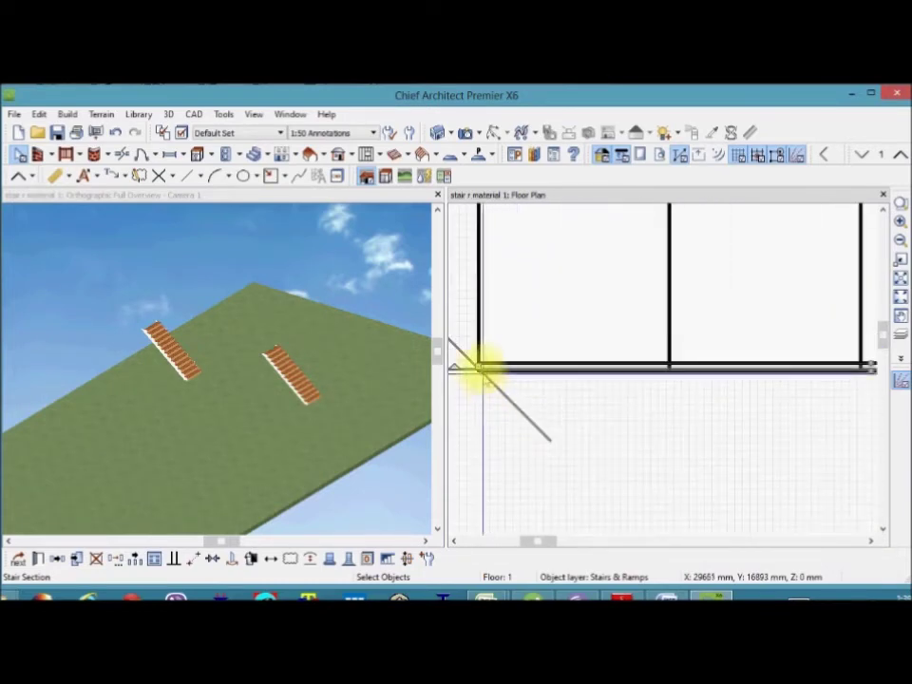
{"action": "left_click_drag", "start_coordinate": [478, 368], "coordinate": [779, 371]}
{"action": "scroll", "coordinate": [189, 354], "scroll_direction": "up", "scroll_amount": 2}
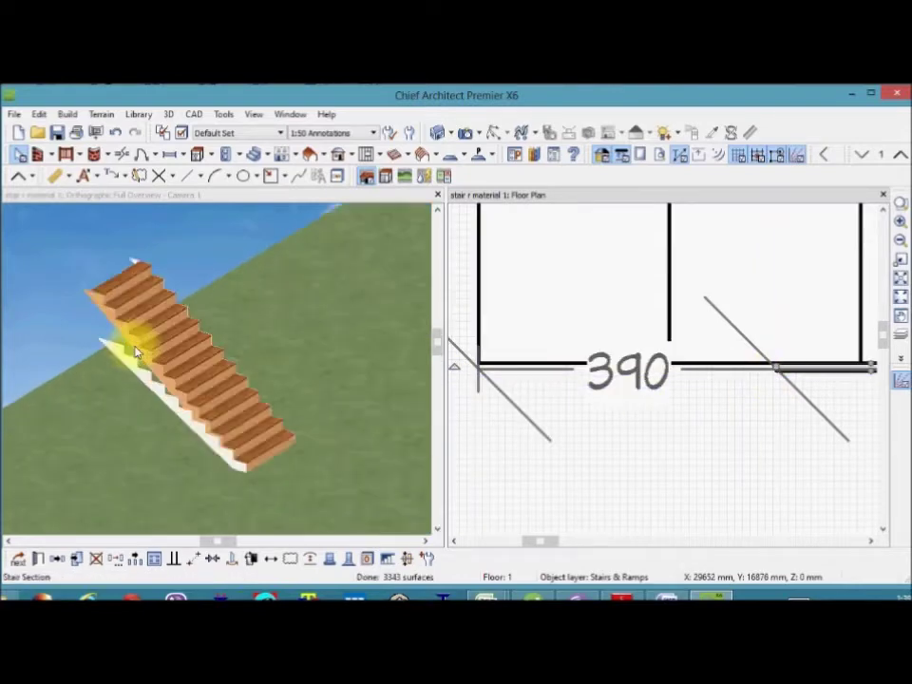
{"action": "scroll", "coordinate": [122, 356], "scroll_direction": "up", "scroll_amount": 2}
{"action": "scroll", "coordinate": [526, 359], "scroll_direction": "down", "scroll_amount": 2}
{"action": "scroll", "coordinate": [525, 359], "scroll_direction": "down", "scroll_amount": 2}
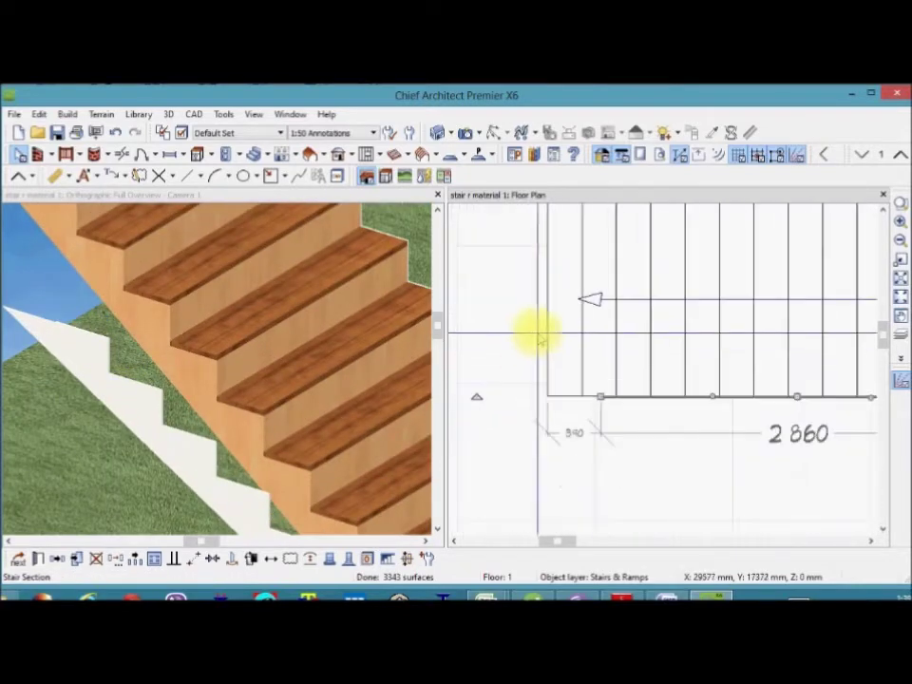
{"action": "scroll", "coordinate": [533, 332], "scroll_direction": "down", "scroll_amount": 2}
{"action": "left_click", "coordinate": [549, 346]}
{"action": "scroll", "coordinate": [550, 307], "scroll_direction": "up", "scroll_amount": 3}
{"action": "left_click_drag", "start_coordinate": [547, 302], "coordinate": [598, 392]}
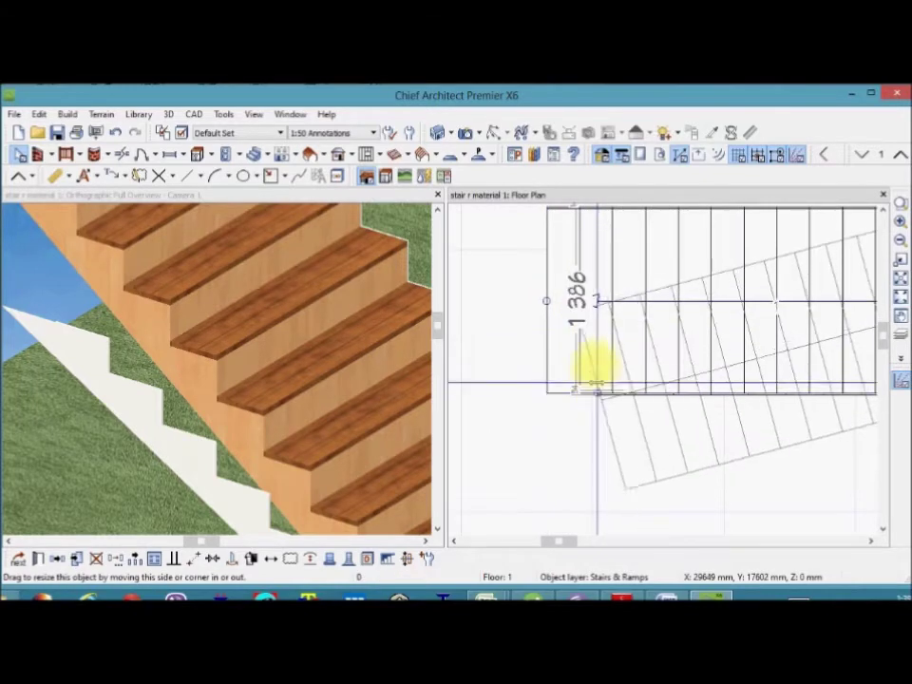
{"action": "left_click_drag", "start_coordinate": [599, 391], "coordinate": [598, 282]}
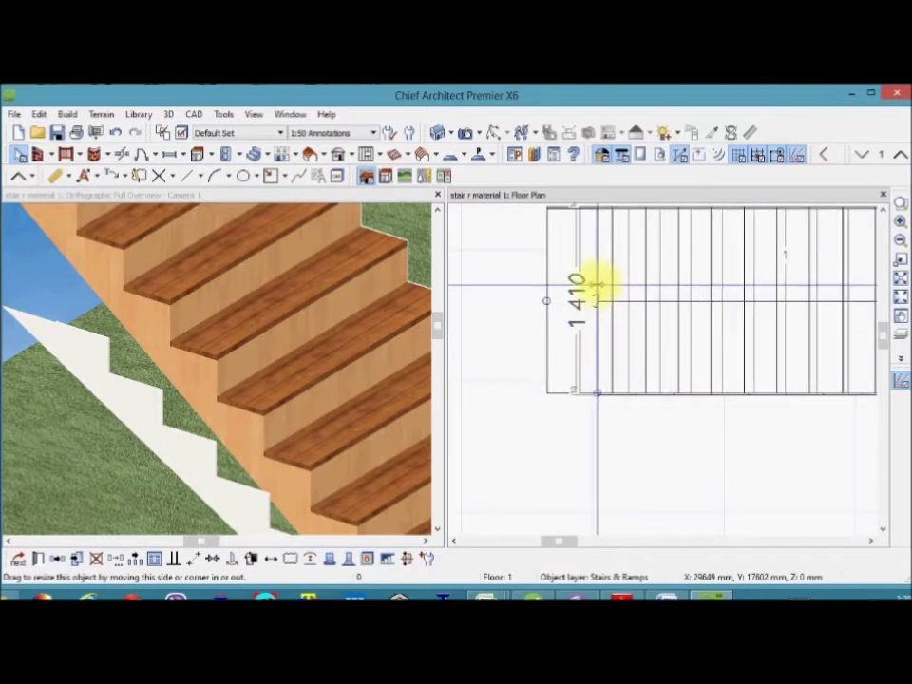
{"action": "scroll", "coordinate": [164, 387], "scroll_direction": "down", "scroll_amount": 3}
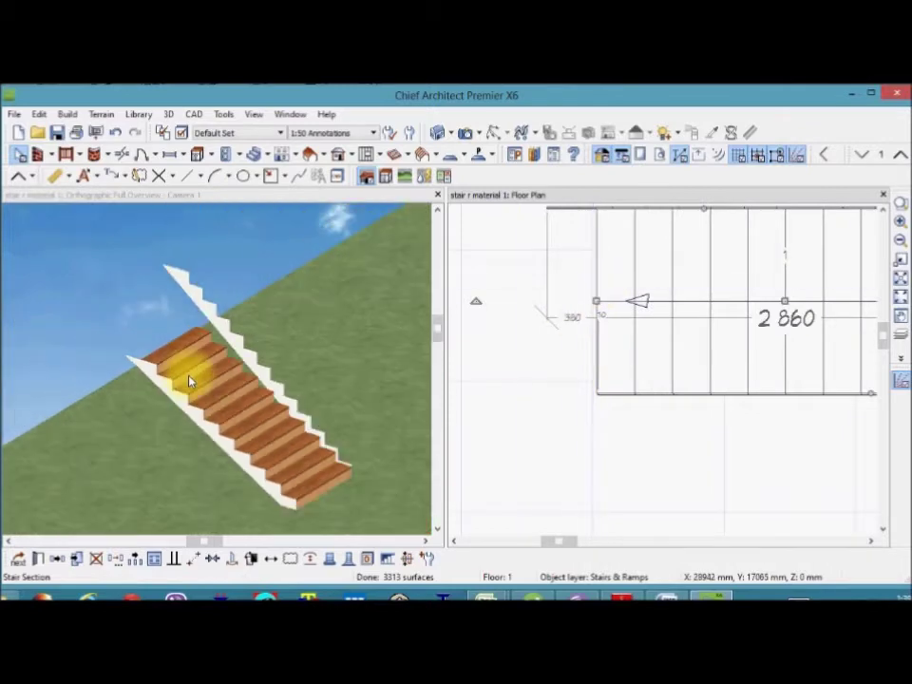
{"action": "scroll", "coordinate": [174, 385], "scroll_direction": "up", "scroll_amount": 2}
{"action": "scroll", "coordinate": [174, 385], "scroll_direction": "up", "scroll_amount": 2}
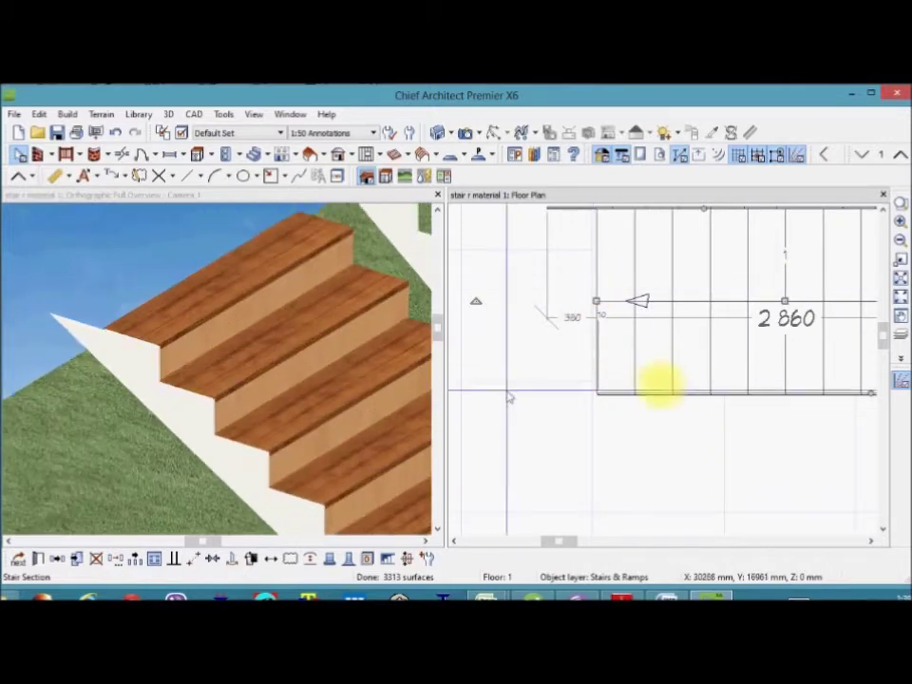
{"action": "scroll", "coordinate": [509, 393], "scroll_direction": "down", "scroll_amount": 1}
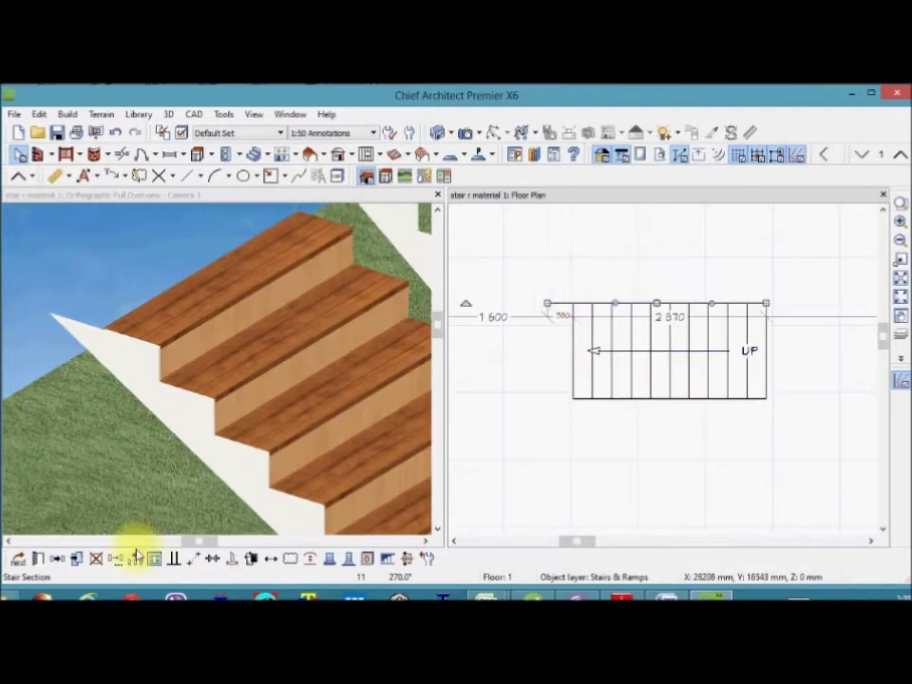
Reflect the stair about its long centre line so the white stringer moves to the other side
{"action": "key", "text": "Escape"}
{"action": "left_click", "coordinate": [603, 403]}
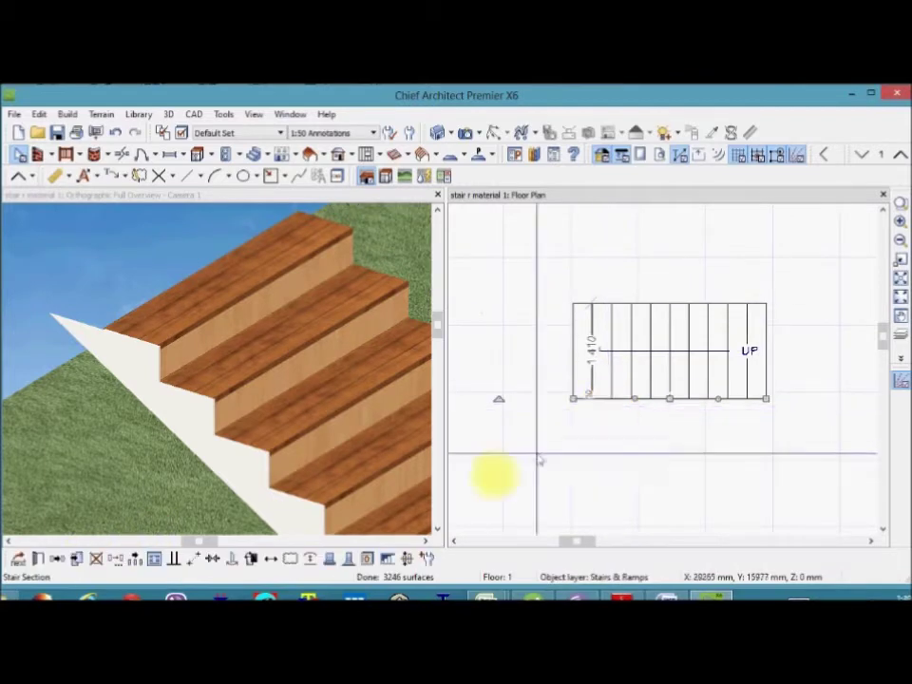
{"action": "left_click", "coordinate": [57, 561]}
{"action": "left_click", "coordinate": [692, 337]}
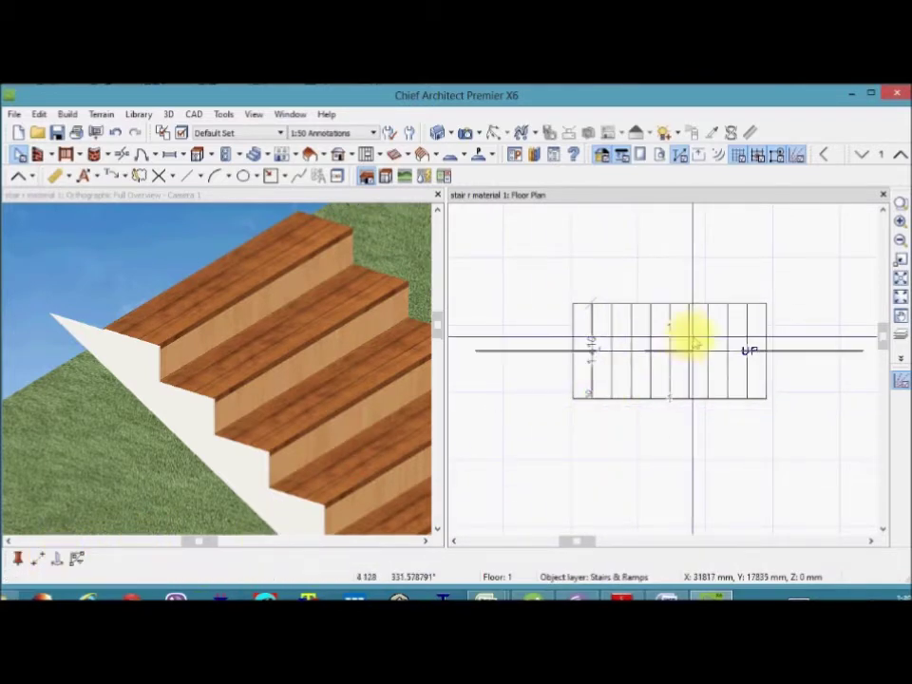
{"action": "left_click", "coordinate": [687, 343]}
{"action": "scroll", "coordinate": [238, 353], "scroll_direction": "down", "scroll_amount": 5}
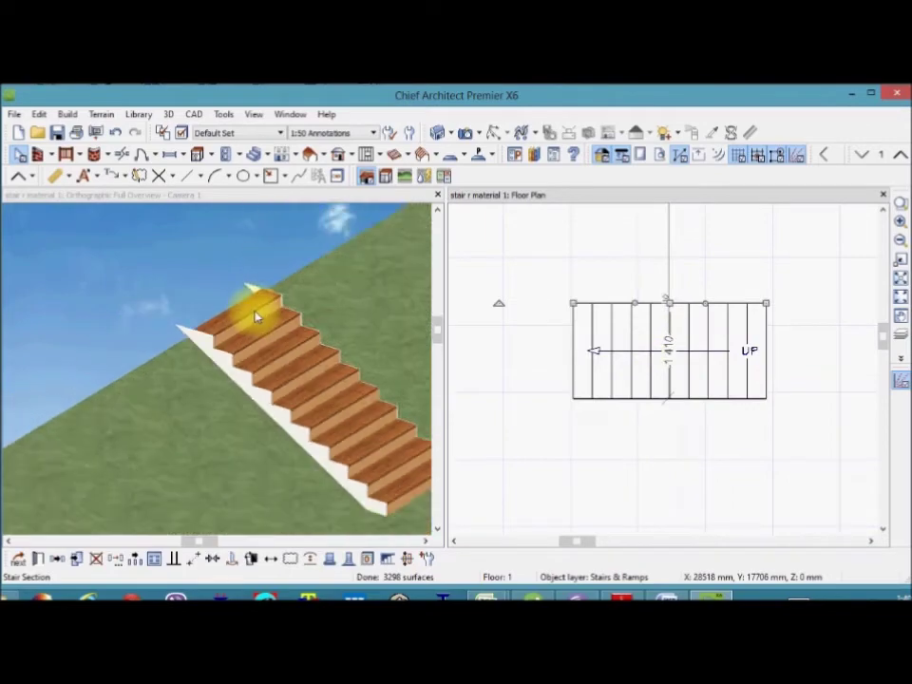
{"action": "scroll", "coordinate": [301, 353], "scroll_direction": "up", "scroll_amount": 8}
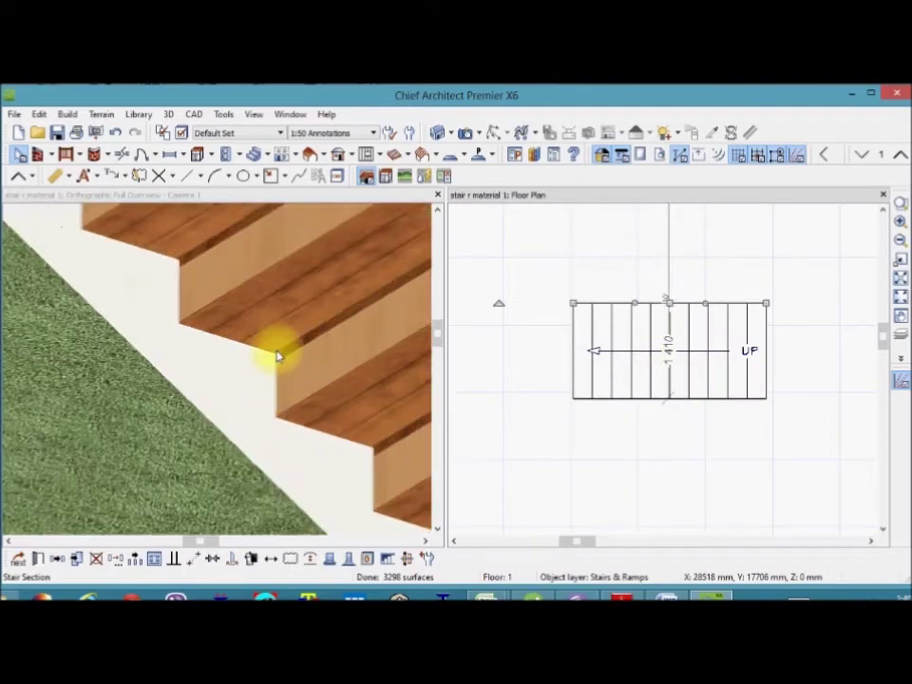
{"action": "scroll", "coordinate": [278, 356], "scroll_direction": "up", "scroll_amount": 3}
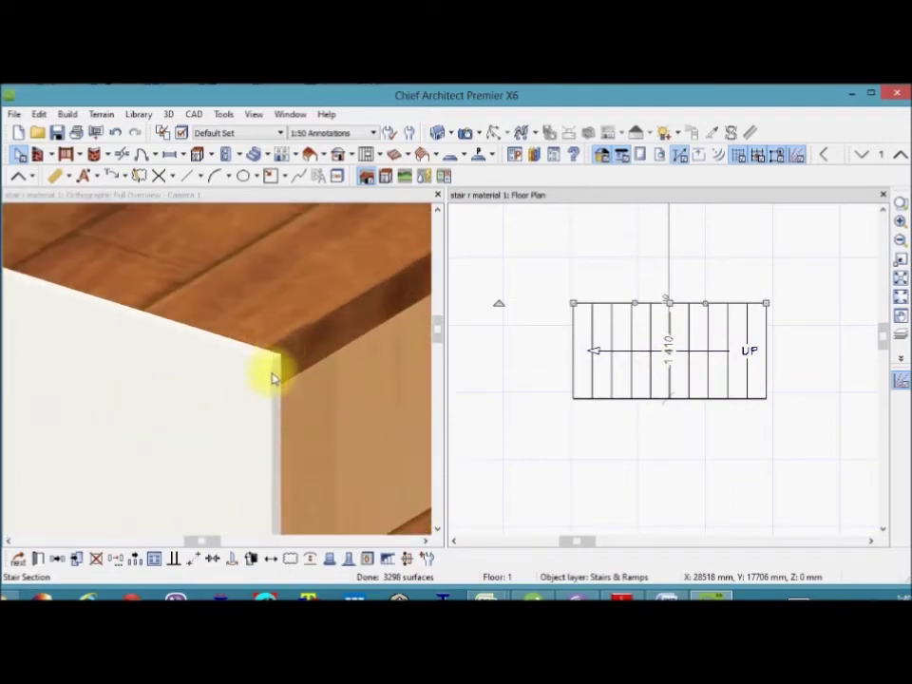
{"action": "scroll", "coordinate": [273, 371], "scroll_direction": "down", "scroll_amount": 3}
{"action": "scroll", "coordinate": [276, 365], "scroll_direction": "up", "scroll_amount": 3}
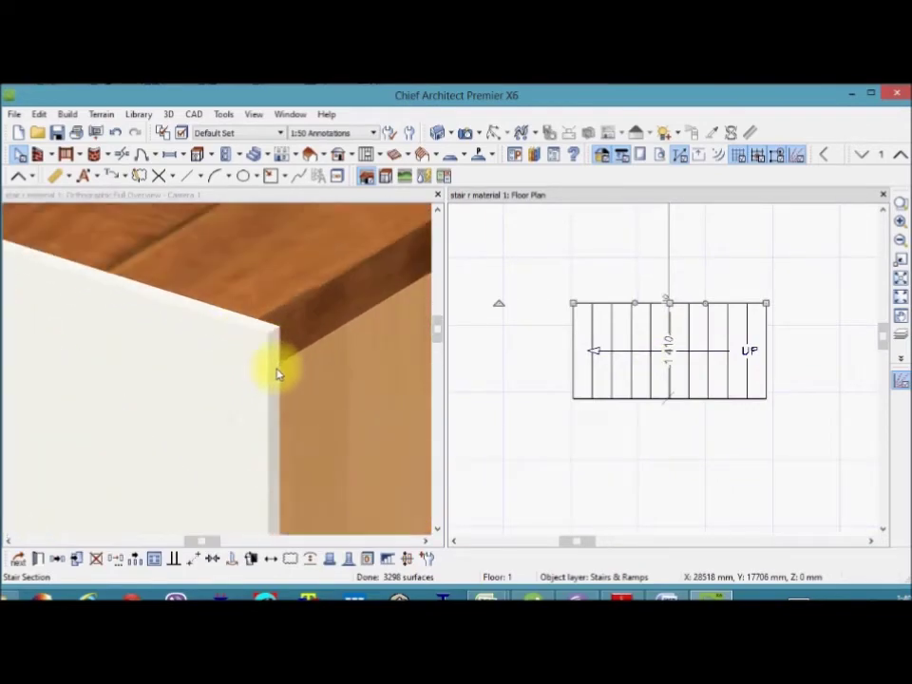
{"action": "scroll", "coordinate": [278, 326], "scroll_direction": "up", "scroll_amount": 1}
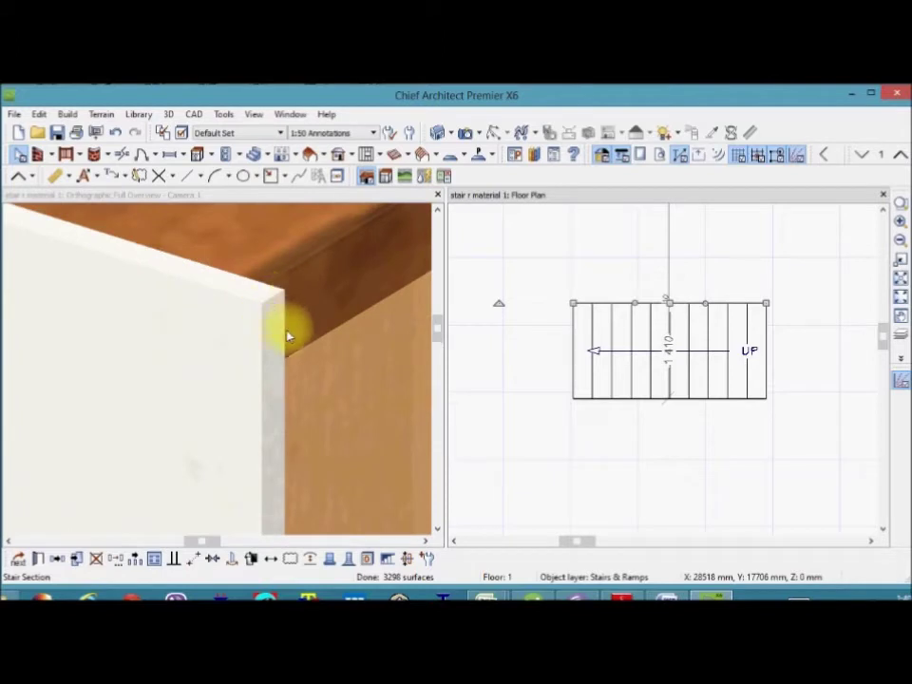
{"action": "scroll", "coordinate": [288, 335], "scroll_direction": "down", "scroll_amount": 2}
{"action": "scroll", "coordinate": [295, 391], "scroll_direction": "down", "scroll_amount": 2}
{"action": "scroll", "coordinate": [576, 244], "scroll_direction": "down", "scroll_amount": 3}
{"action": "scroll", "coordinate": [621, 342], "scroll_direction": "up", "scroll_amount": 1}
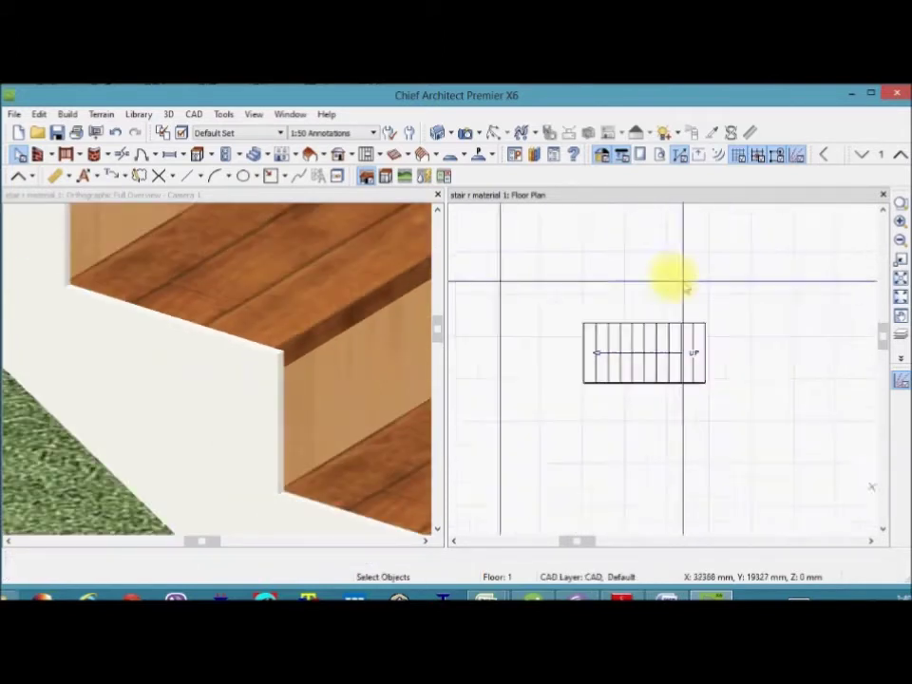
{"action": "scroll", "coordinate": [684, 285], "scroll_direction": "up", "scroll_amount": 2}
Choose a stair drawing mode, then stretch the terrain's right edge to enclose both staircases
{"action": "left_click", "coordinate": [268, 156]}
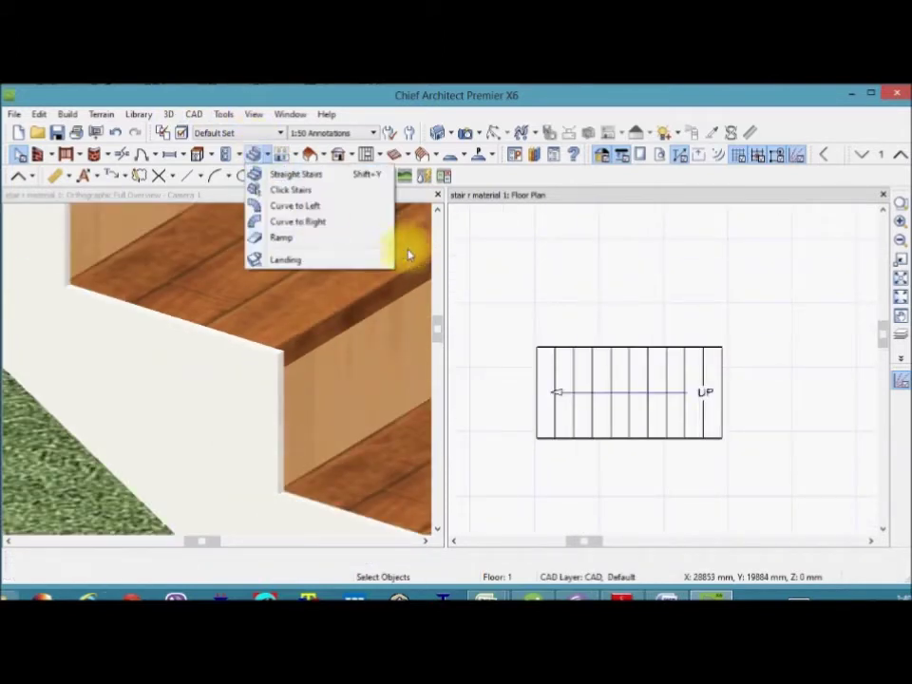
{"action": "left_click", "coordinate": [582, 297]}
{"action": "scroll", "coordinate": [519, 301], "scroll_direction": "down", "scroll_amount": 2}
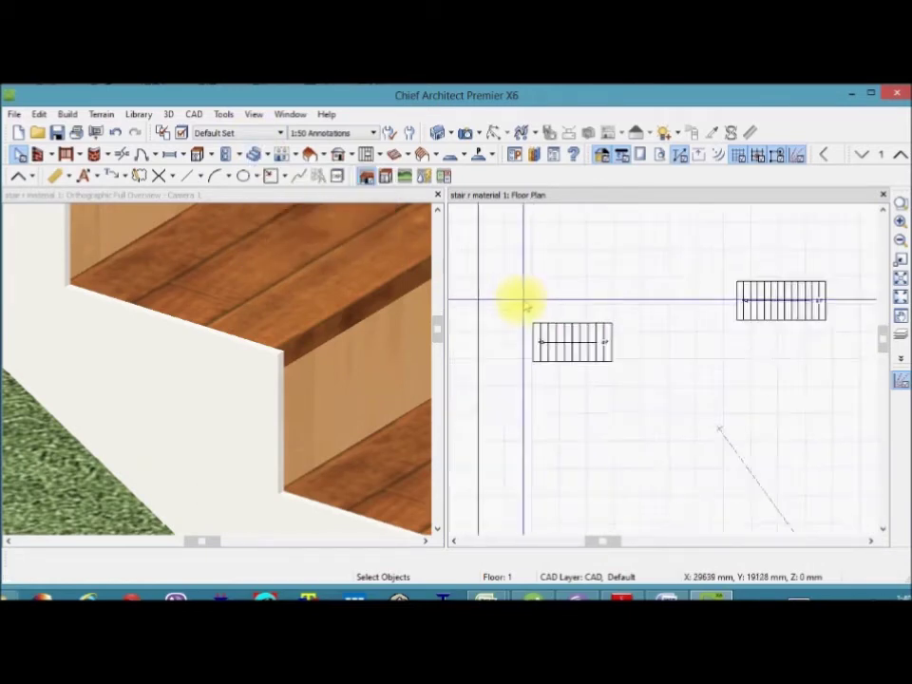
{"action": "scroll", "coordinate": [519, 300], "scroll_direction": "down", "scroll_amount": 2}
{"action": "scroll", "coordinate": [527, 302], "scroll_direction": "down", "scroll_amount": 1}
{"action": "left_click", "coordinate": [663, 328]}
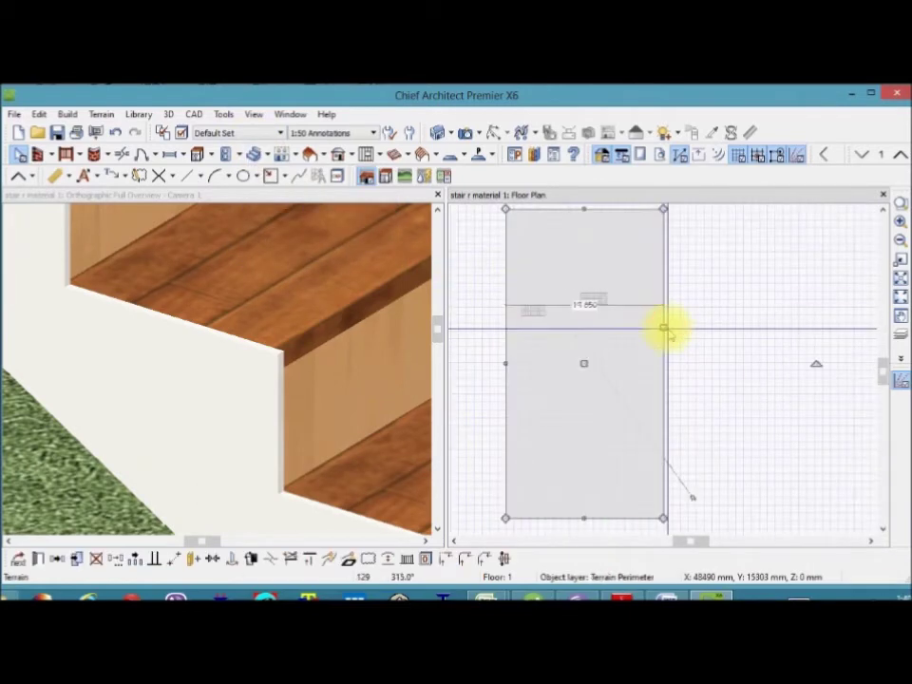
{"action": "left_click_drag", "start_coordinate": [670, 327], "coordinate": [765, 328]}
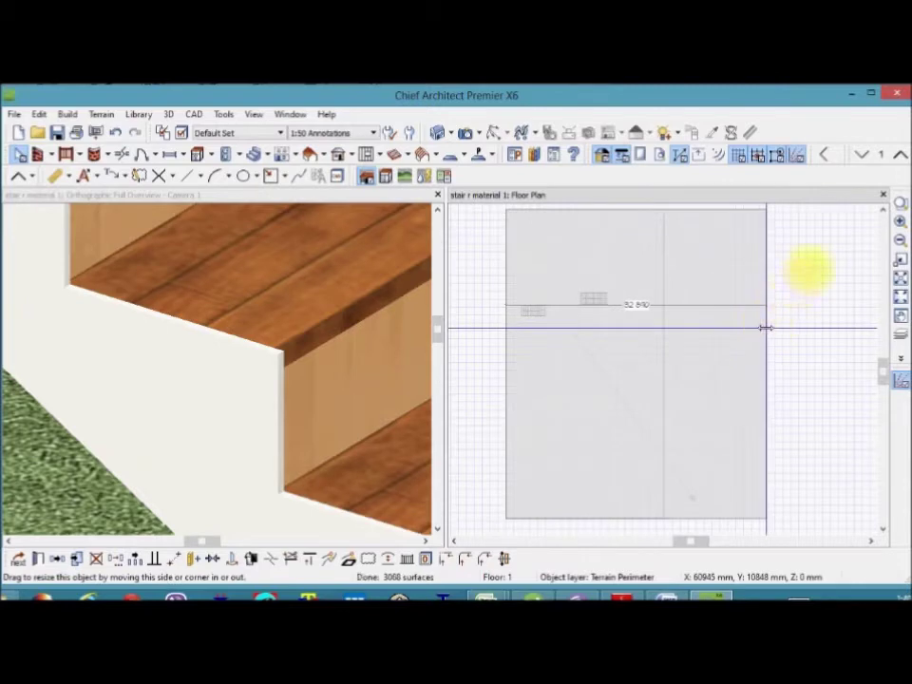
{"action": "left_click", "coordinate": [822, 256]}
{"action": "scroll", "coordinate": [733, 265], "scroll_direction": "up", "scroll_amount": 2}
{"action": "scroll", "coordinate": [667, 264], "scroll_direction": "down", "scroll_amount": 2}
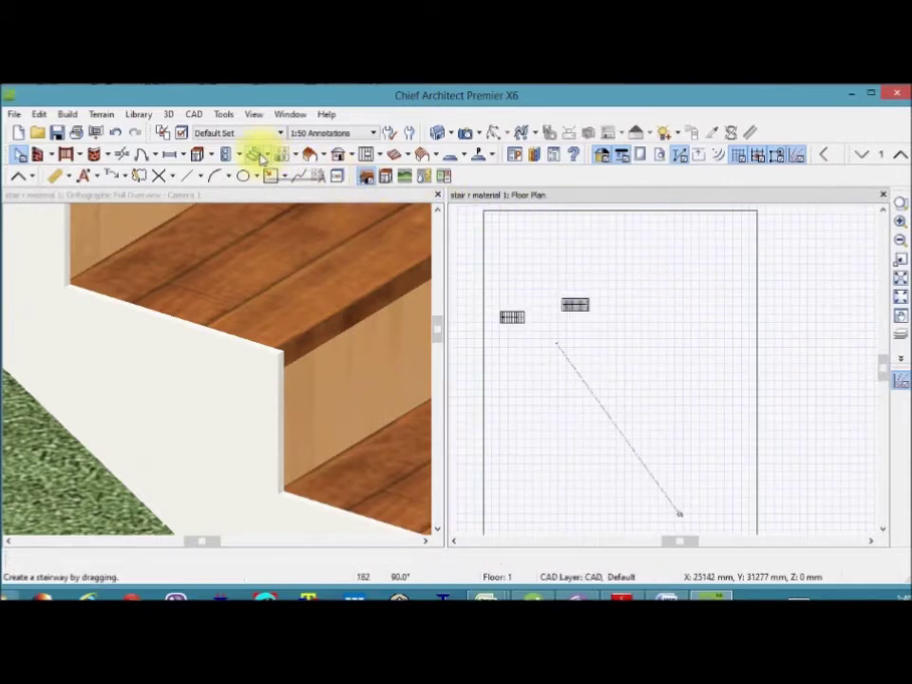
Draw a leftward straight stair section and paste a copy just below it
{"action": "left_click_drag", "start_coordinate": [575, 304], "coordinate": [657, 318]}
{"action": "scroll", "coordinate": [576, 280], "scroll_direction": "up", "scroll_amount": 2}
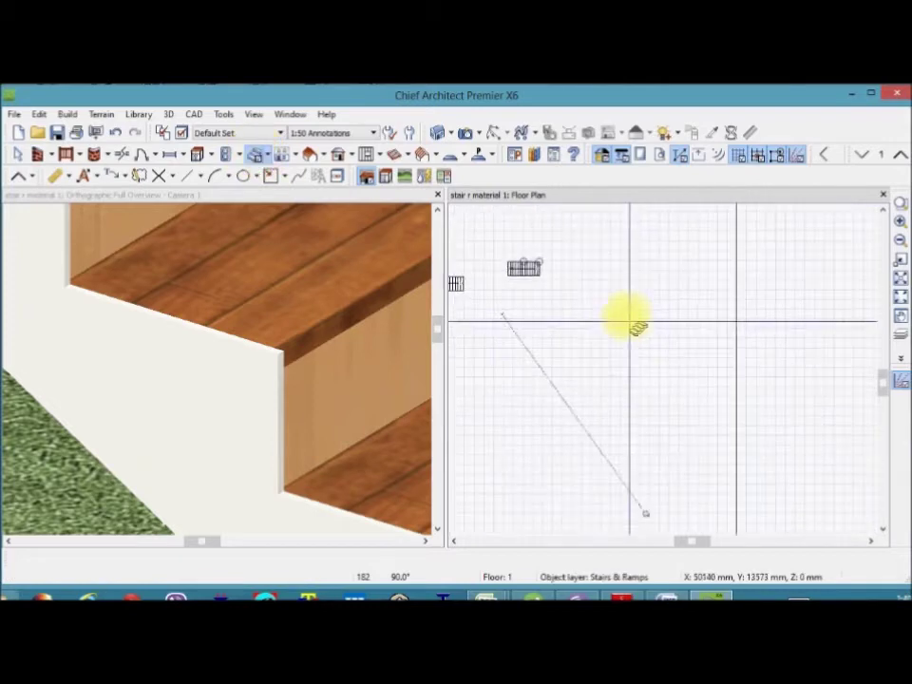
{"action": "scroll", "coordinate": [657, 318], "scroll_direction": "up", "scroll_amount": 1}
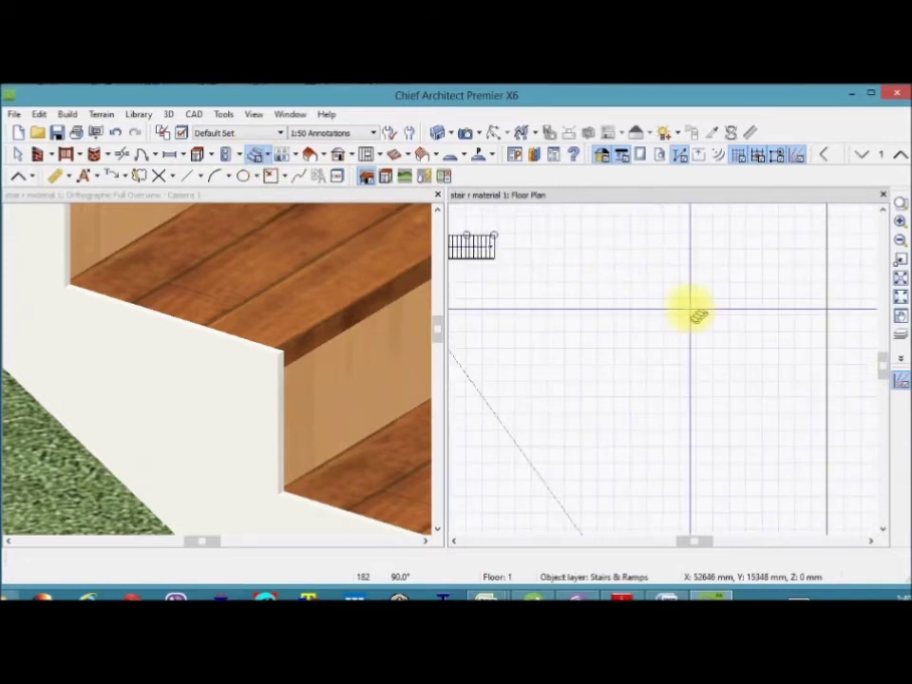
{"action": "left_click_drag", "start_coordinate": [694, 314], "coordinate": [587, 318]}
{"action": "left_click", "coordinate": [580, 312]}
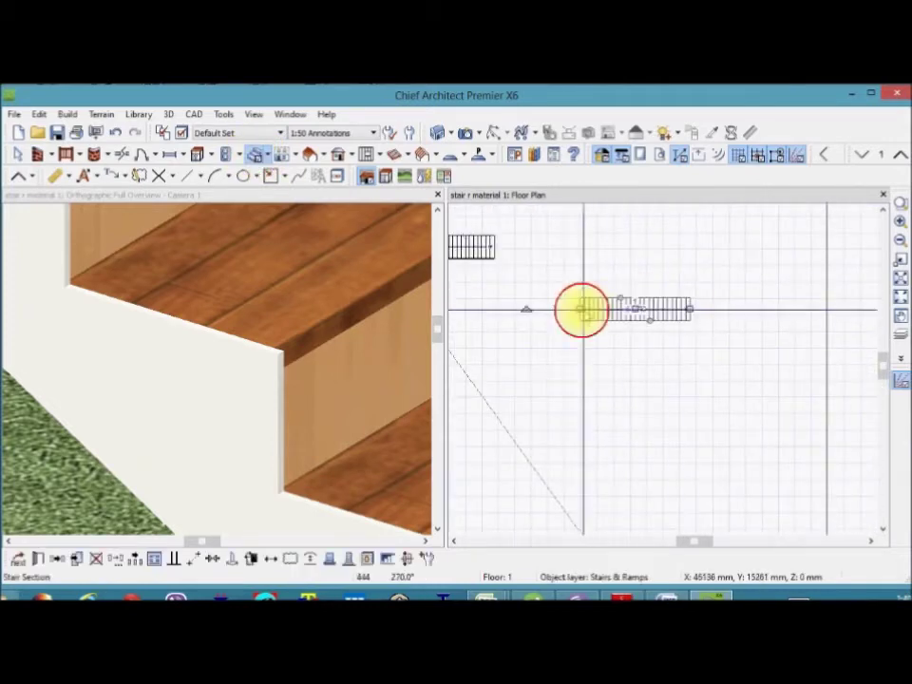
{"action": "scroll", "coordinate": [682, 317], "scroll_direction": "up", "scroll_amount": 2}
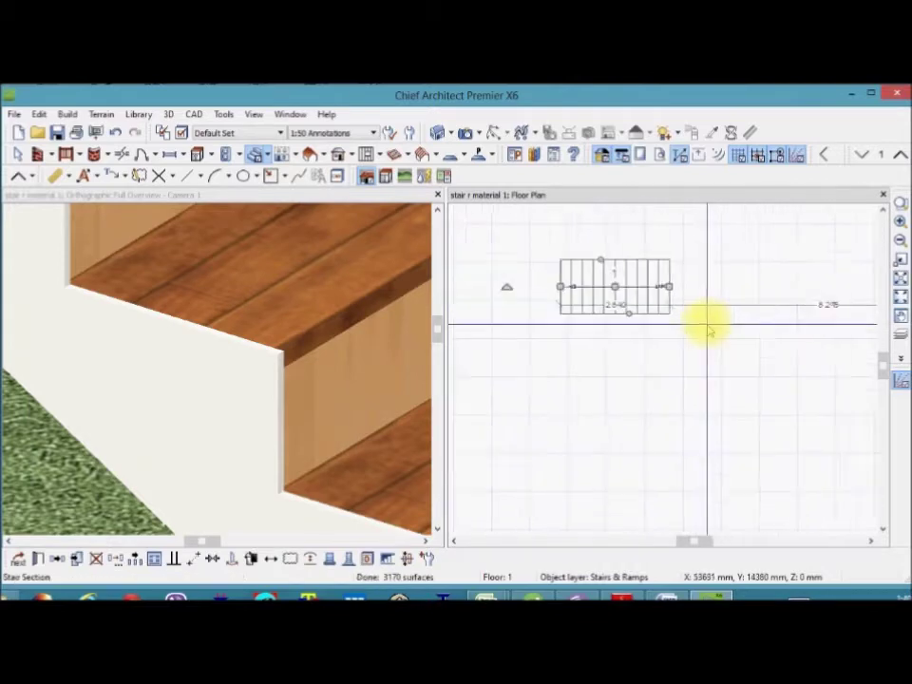
{"action": "left_click", "coordinate": [59, 554]}
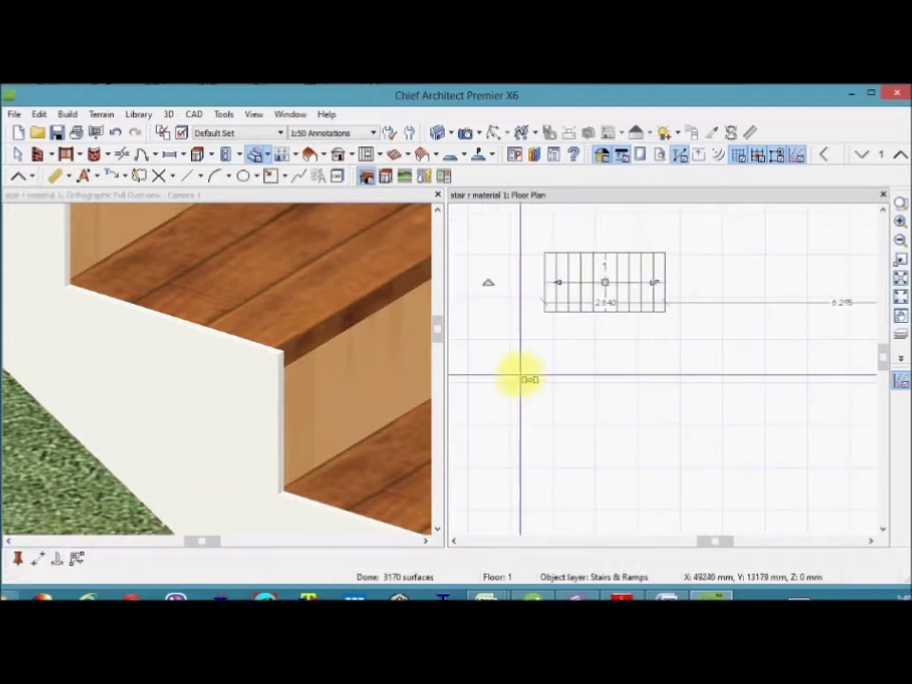
{"action": "left_click", "coordinate": [600, 357]}
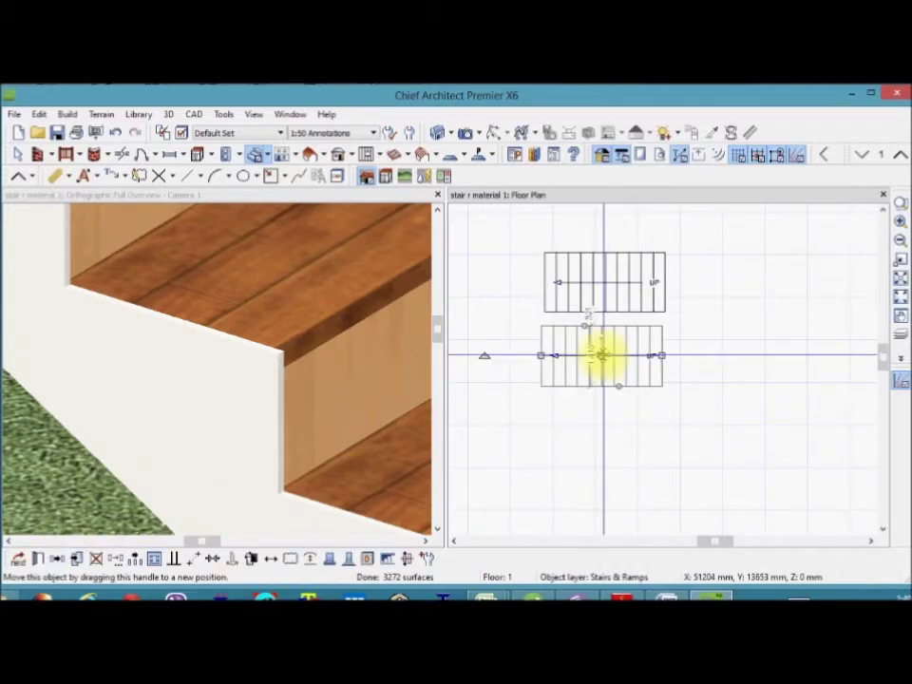
Join the copy onto the upper stair and trim the combined stair back to one flight
{"action": "left_click", "coordinate": [201, 557]}
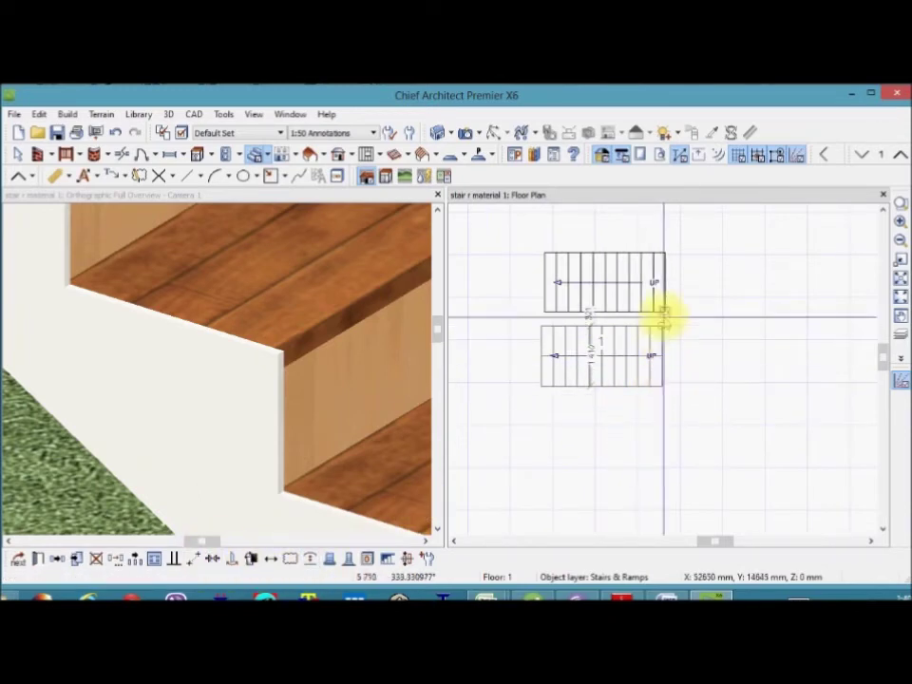
{"action": "left_click", "coordinate": [663, 315]}
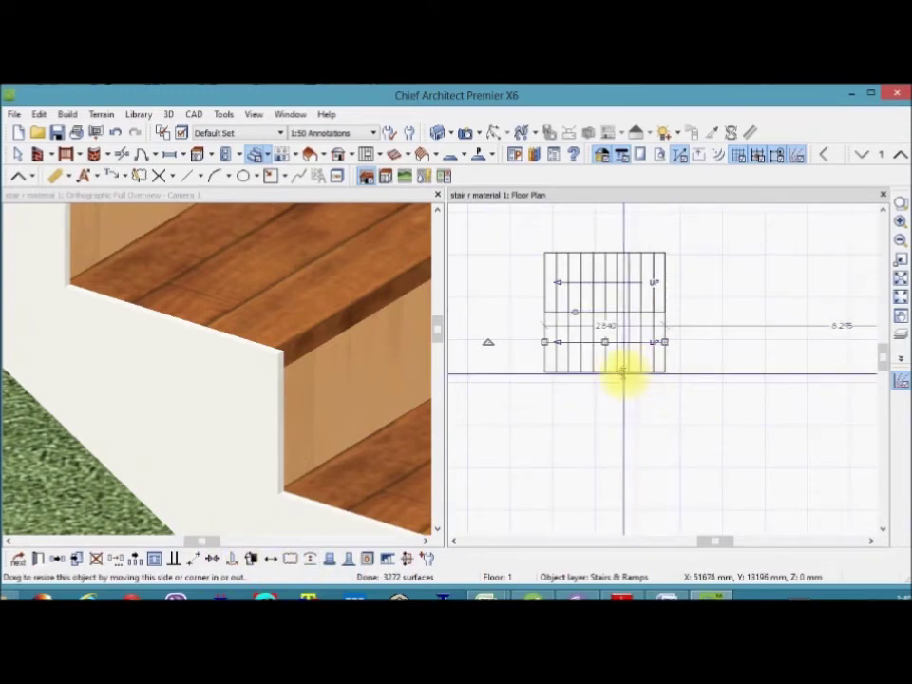
{"action": "left_click", "coordinate": [624, 374]}
{"action": "left_click", "coordinate": [630, 311]}
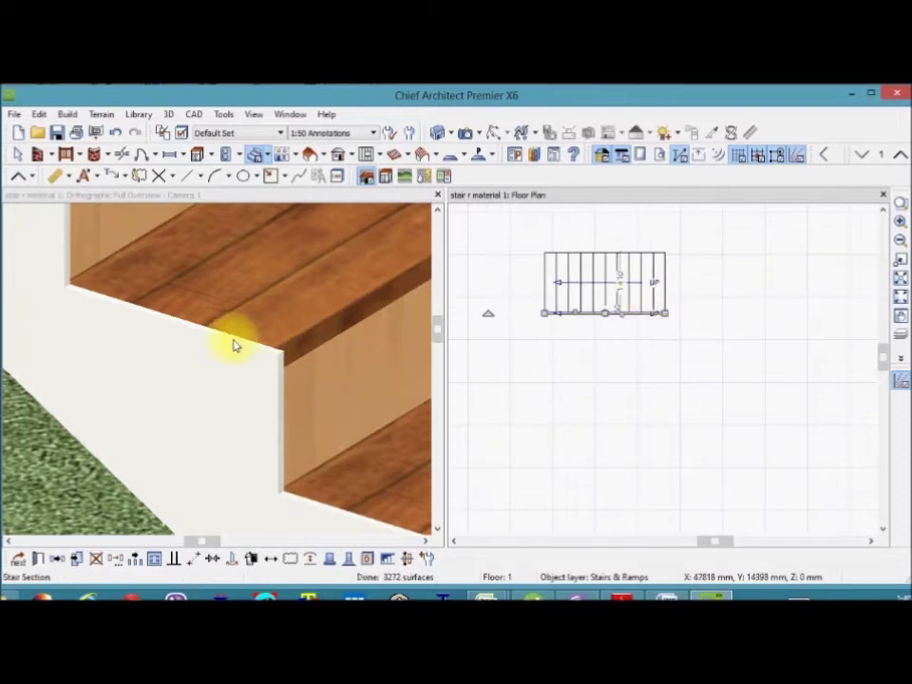
{"action": "scroll", "coordinate": [98, 309], "scroll_direction": "down", "scroll_amount": 5}
{"action": "scroll", "coordinate": [168, 346], "scroll_direction": "down", "scroll_amount": 5}
{"action": "scroll", "coordinate": [180, 346], "scroll_direction": "down", "scroll_amount": 3}
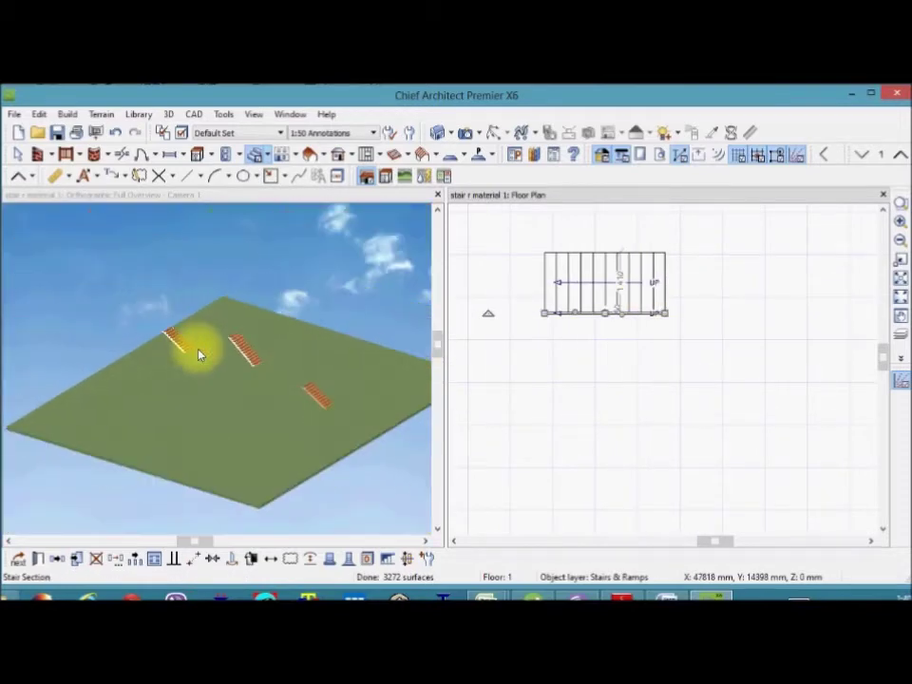
{"action": "scroll", "coordinate": [200, 354], "scroll_direction": "up", "scroll_amount": 3}
{"action": "scroll", "coordinate": [320, 387], "scroll_direction": "up", "scroll_amount": 3}
{"action": "scroll", "coordinate": [240, 349], "scroll_direction": "up", "scroll_amount": 3}
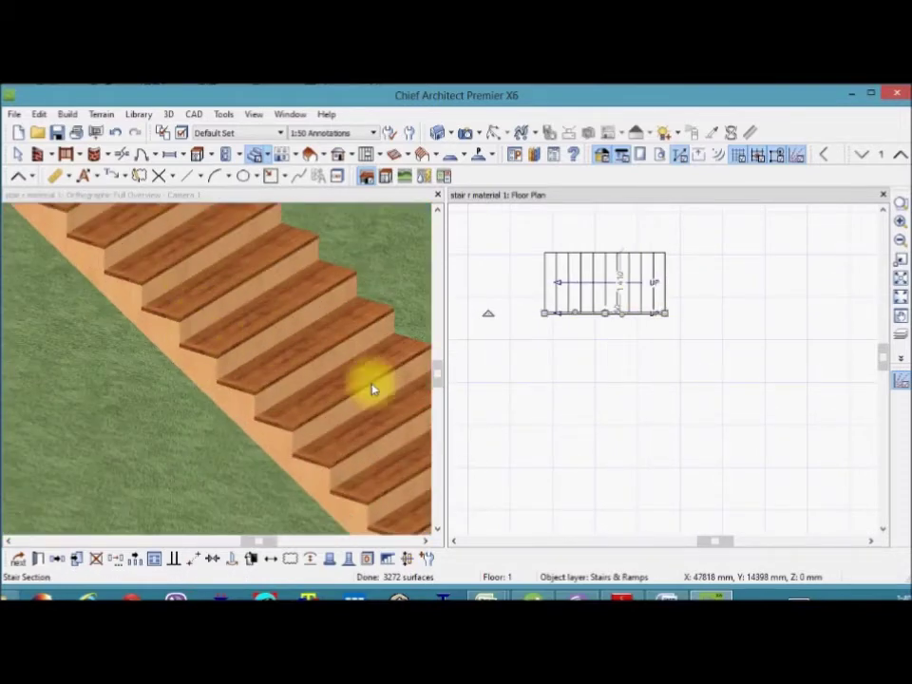
{"action": "scroll", "coordinate": [373, 390], "scroll_direction": "down", "scroll_amount": 5}
{"action": "scroll", "coordinate": [349, 367], "scroll_direction": "down", "scroll_amount": 2}
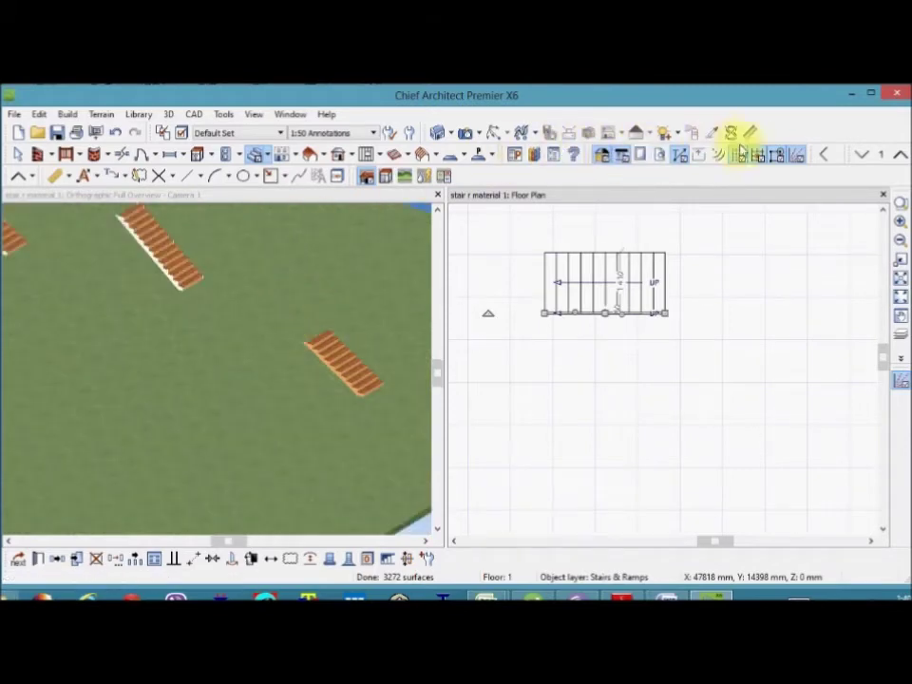
{"action": "left_click", "coordinate": [394, 192]}
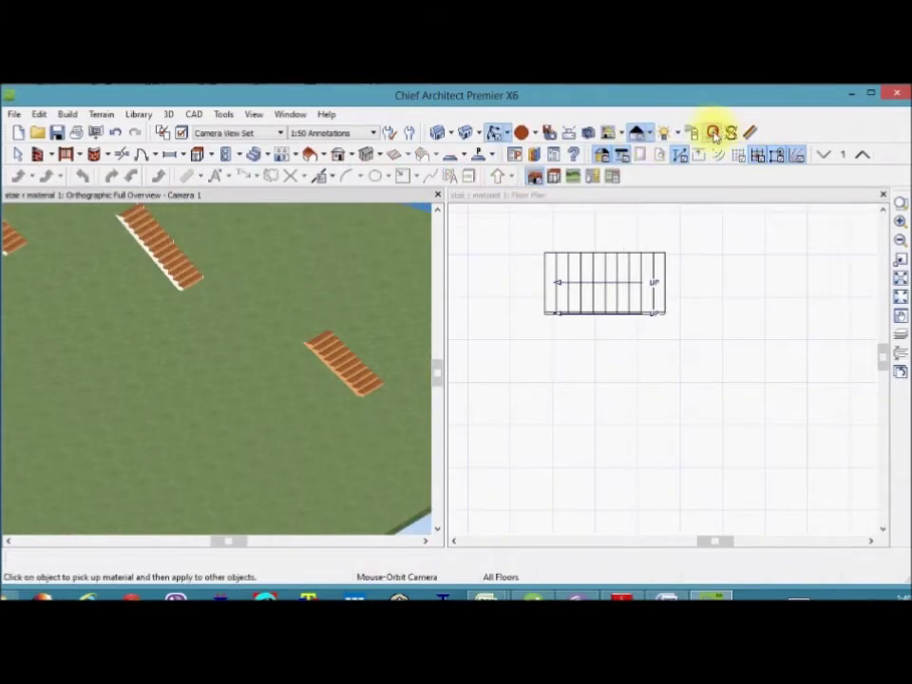
{"action": "scroll", "coordinate": [159, 249], "scroll_direction": "up", "scroll_amount": 2}
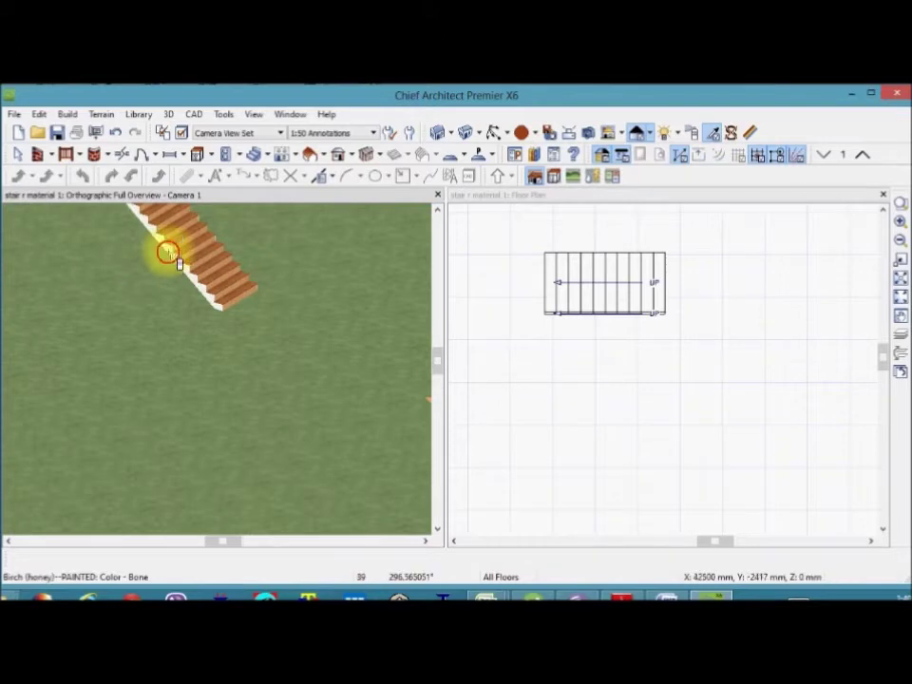
Paint the stringer beside the new stair's wooden treads with the Bone colour in 3D
{"action": "mouse_move", "coordinate": [168, 252]}
{"action": "middle_mouse_down"}
{"action": "mouse_move", "coordinate": [147, 330]}
{"action": "mouse_move", "coordinate": [346, 393]}
{"action": "mouse_move", "coordinate": [286, 378]}
{"action": "middle_mouse_up"}
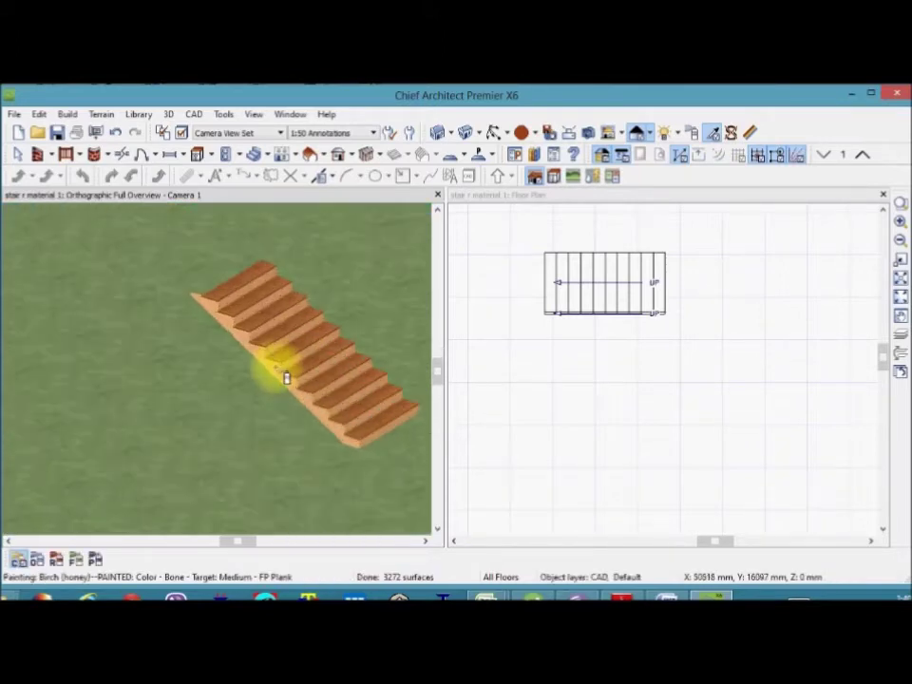
{"action": "scroll", "coordinate": [286, 377], "scroll_direction": "up", "scroll_amount": 3}
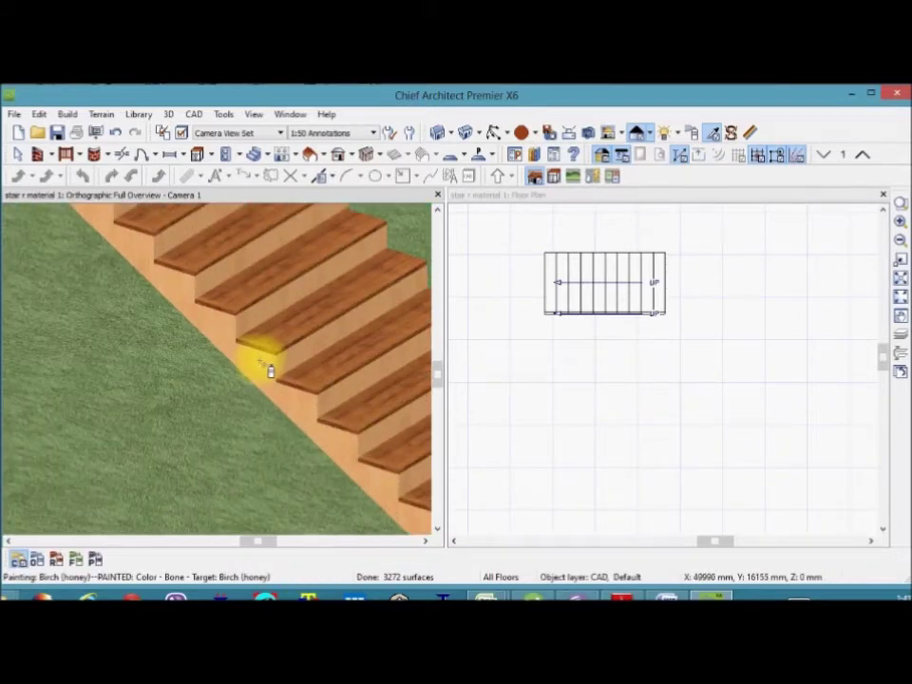
{"action": "scroll", "coordinate": [268, 370], "scroll_direction": "up", "scroll_amount": 1}
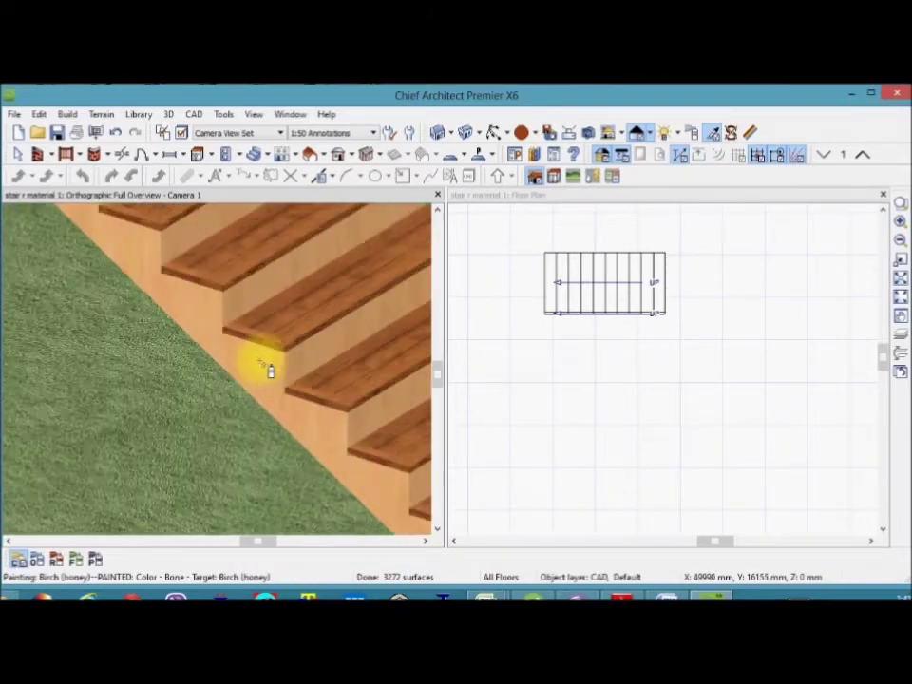
{"action": "scroll", "coordinate": [319, 392], "scroll_direction": "down", "scroll_amount": 2}
{"action": "scroll", "coordinate": [323, 401], "scroll_direction": "down", "scroll_amount": 3}
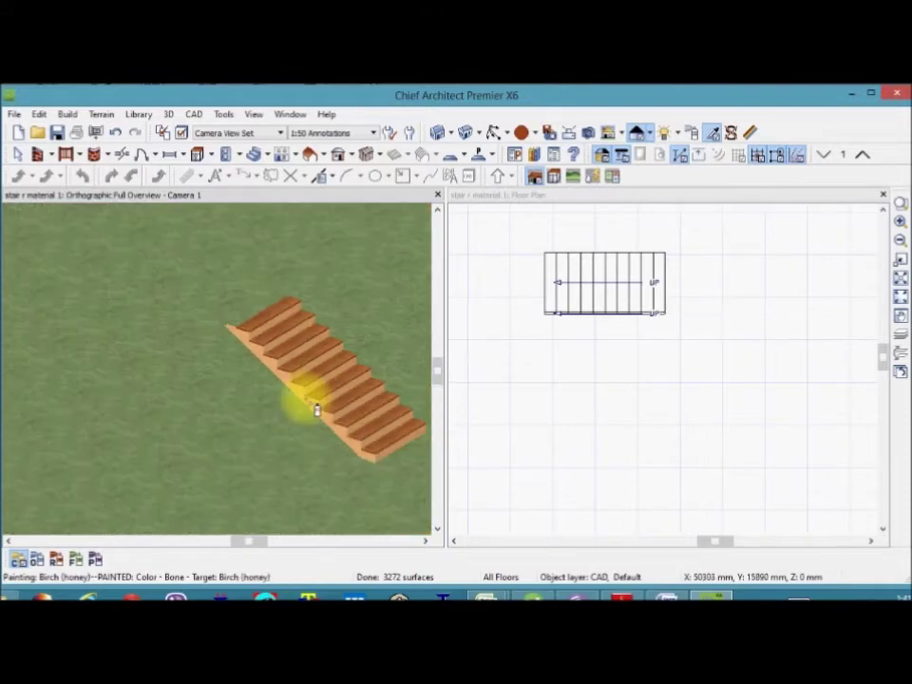
{"action": "scroll", "coordinate": [317, 410], "scroll_direction": "up", "scroll_amount": 2}
{"action": "scroll", "coordinate": [324, 387], "scroll_direction": "up", "scroll_amount": 2}
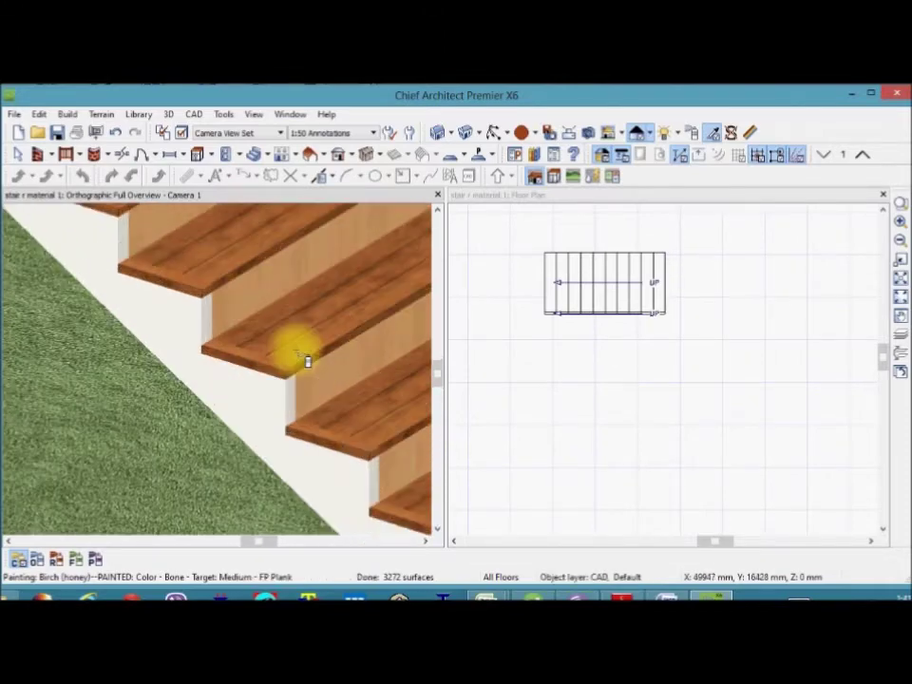
{"action": "scroll", "coordinate": [296, 365], "scroll_direction": "down", "scroll_amount": 1}
{"action": "scroll", "coordinate": [295, 351], "scroll_direction": "down", "scroll_amount": 1}
{"action": "scroll", "coordinate": [343, 351], "scroll_direction": "down", "scroll_amount": 1}
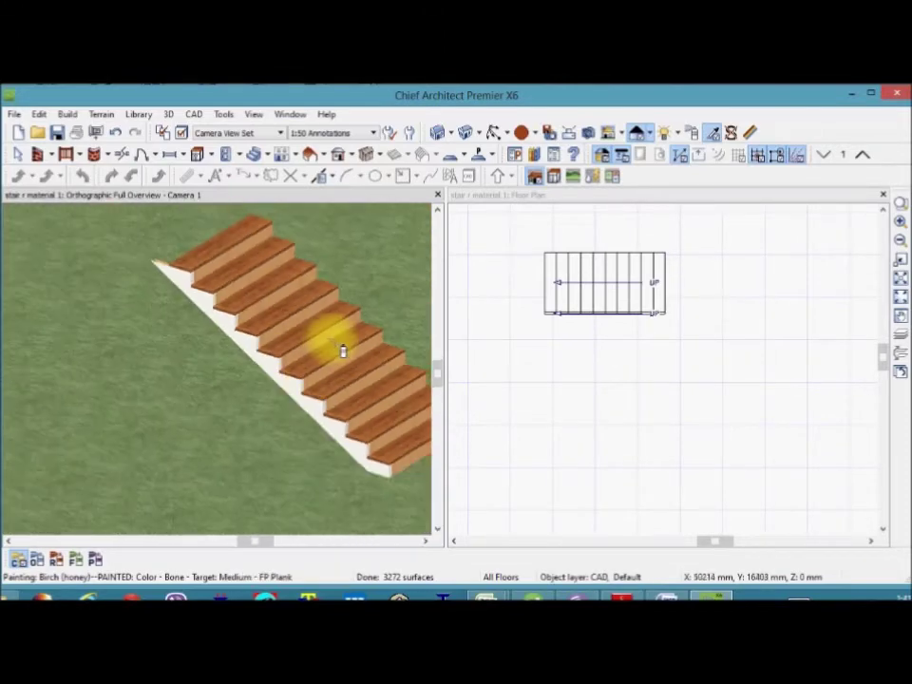
{"action": "left_click", "coordinate": [711, 141]}
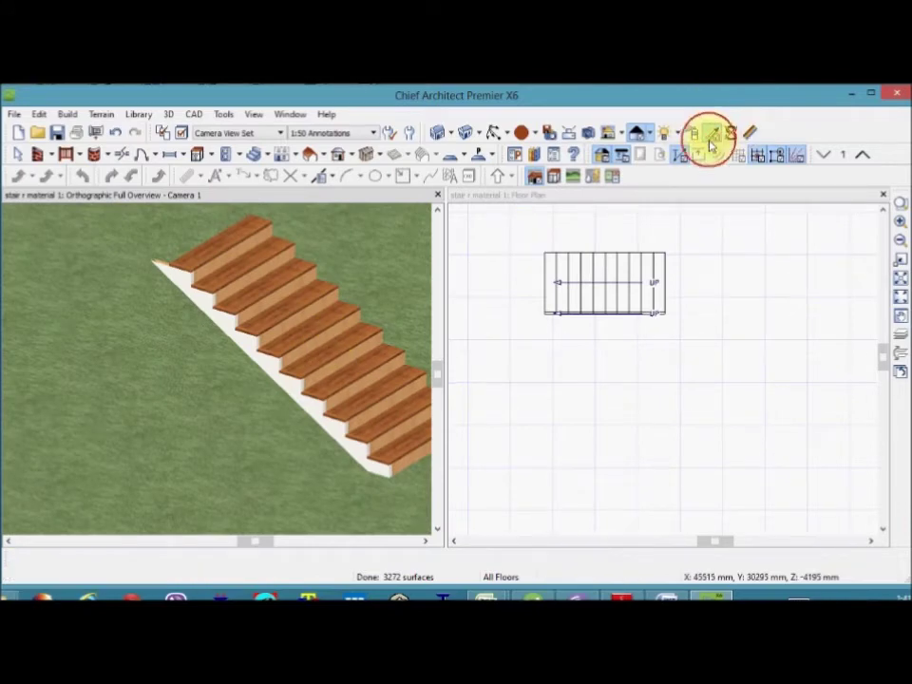
{"action": "scroll", "coordinate": [300, 380], "scroll_direction": "up", "scroll_amount": 1}
{"action": "scroll", "coordinate": [291, 393], "scroll_direction": "up", "scroll_amount": 1}
{"action": "scroll", "coordinate": [273, 378], "scroll_direction": "up", "scroll_amount": 1}
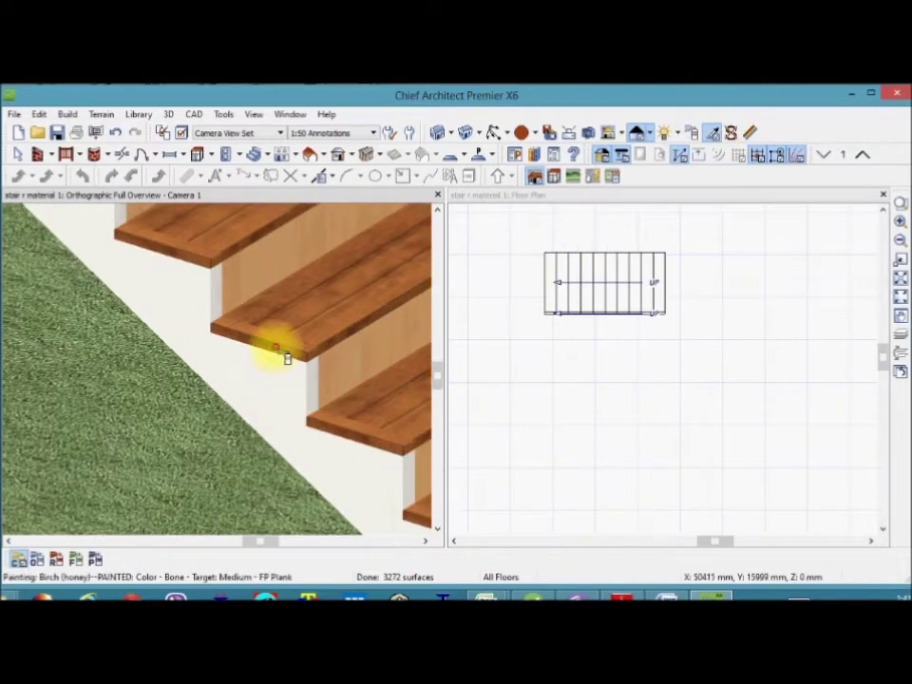
{"action": "left_click", "coordinate": [286, 358]}
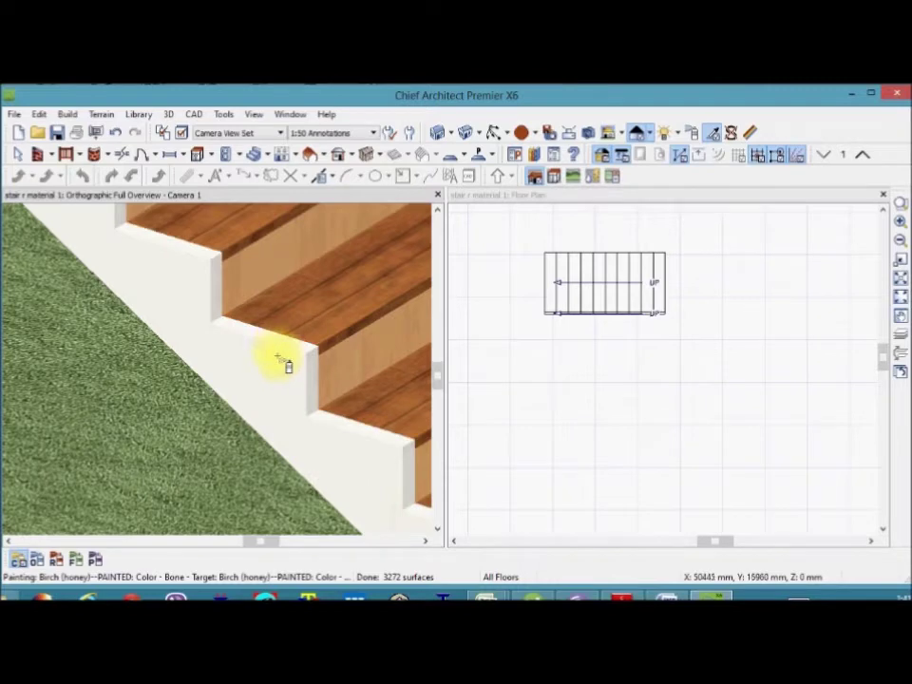
{"action": "scroll", "coordinate": [286, 361], "scroll_direction": "down", "scroll_amount": 2}
{"action": "scroll", "coordinate": [273, 347], "scroll_direction": "down", "scroll_amount": 2}
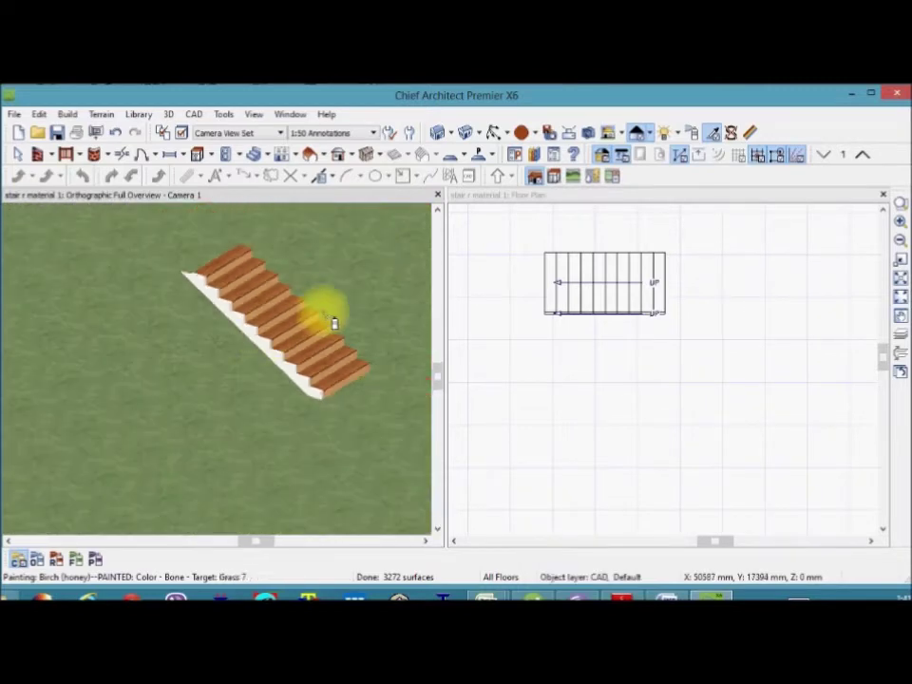
{"action": "scroll", "coordinate": [334, 324], "scroll_direction": "up", "scroll_amount": 2}
{"action": "scroll", "coordinate": [281, 309], "scroll_direction": "up", "scroll_amount": 2}
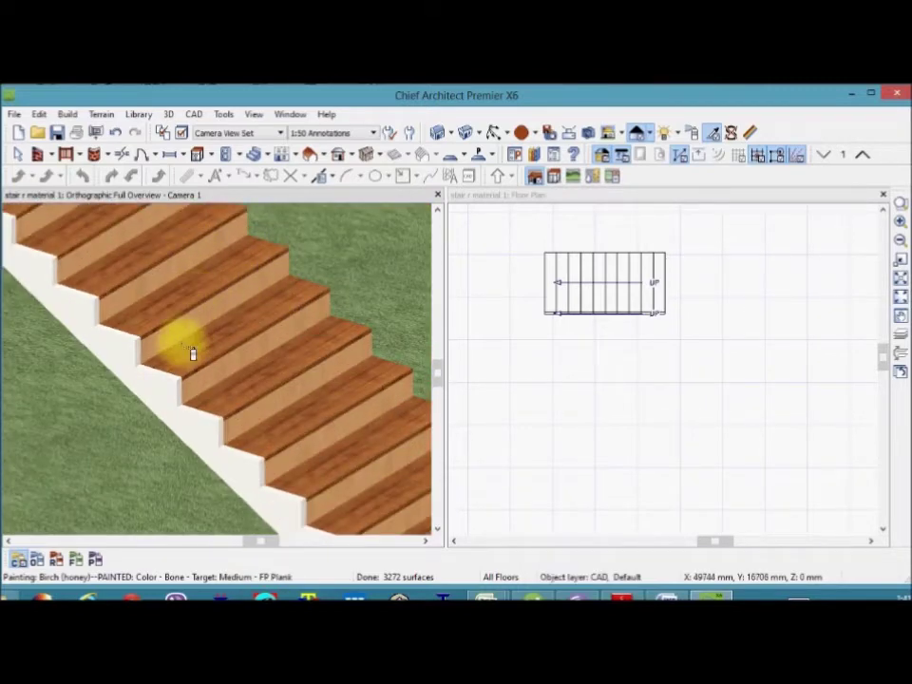
{"action": "left_click", "coordinate": [495, 194]}
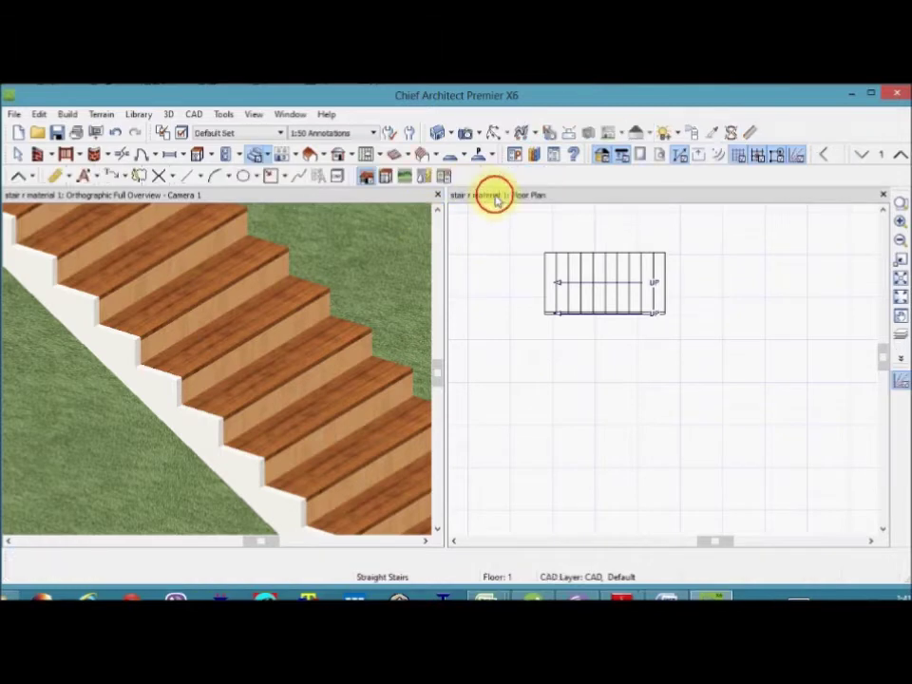
{"action": "scroll", "coordinate": [626, 337], "scroll_direction": "up", "scroll_amount": 3}
Reflect the straight wooden stair about its centre line, then clear the selection
{"action": "left_click", "coordinate": [623, 329]}
{"action": "scroll", "coordinate": [608, 371], "scroll_direction": "down", "scroll_amount": 2}
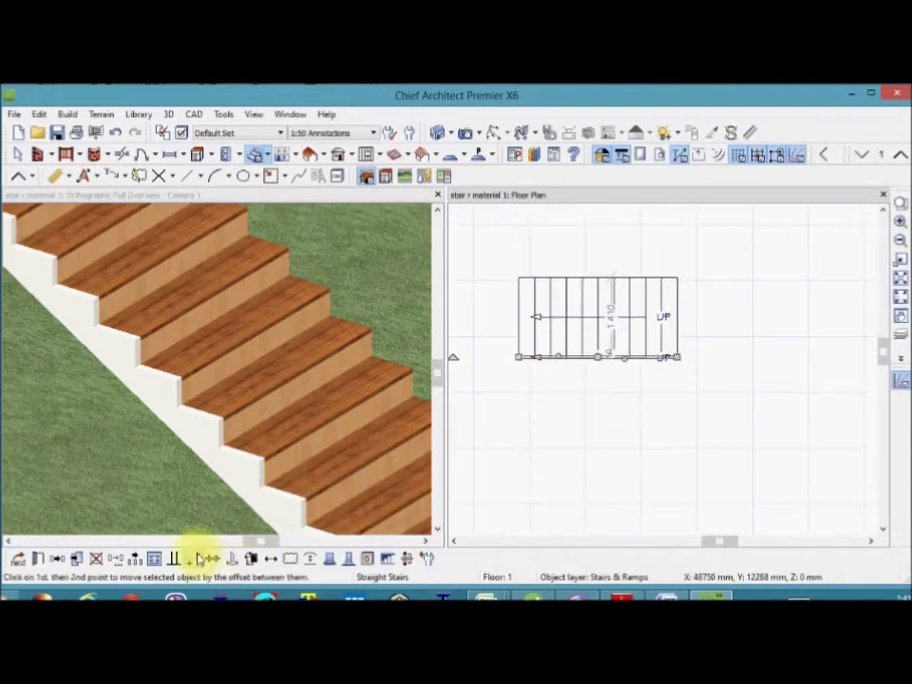
{"action": "left_click", "coordinate": [59, 561]}
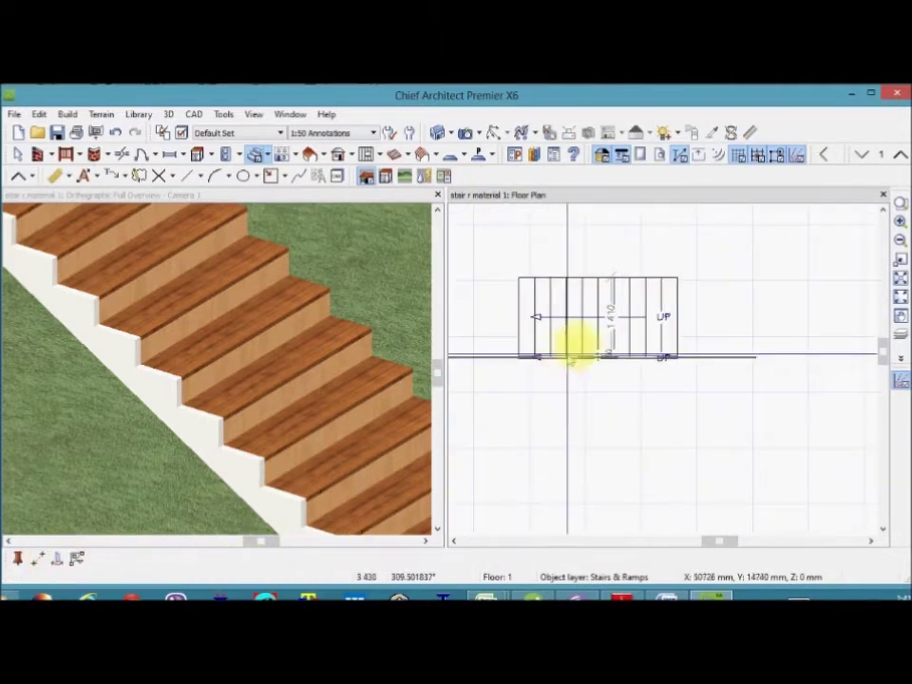
{"action": "left_click", "coordinate": [632, 319]}
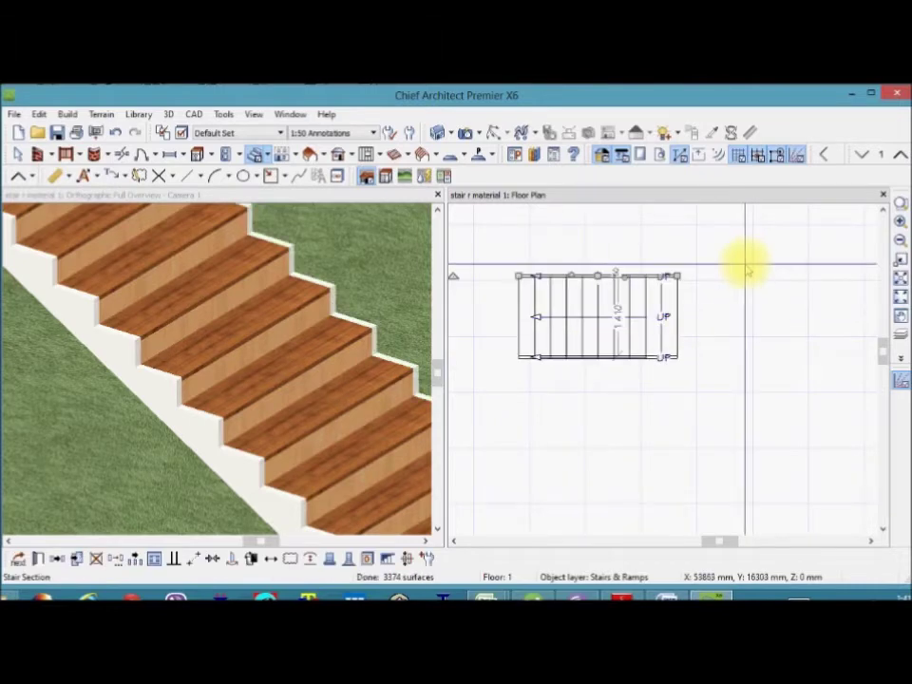
{"action": "scroll", "coordinate": [275, 421], "scroll_direction": "down", "scroll_amount": 5}
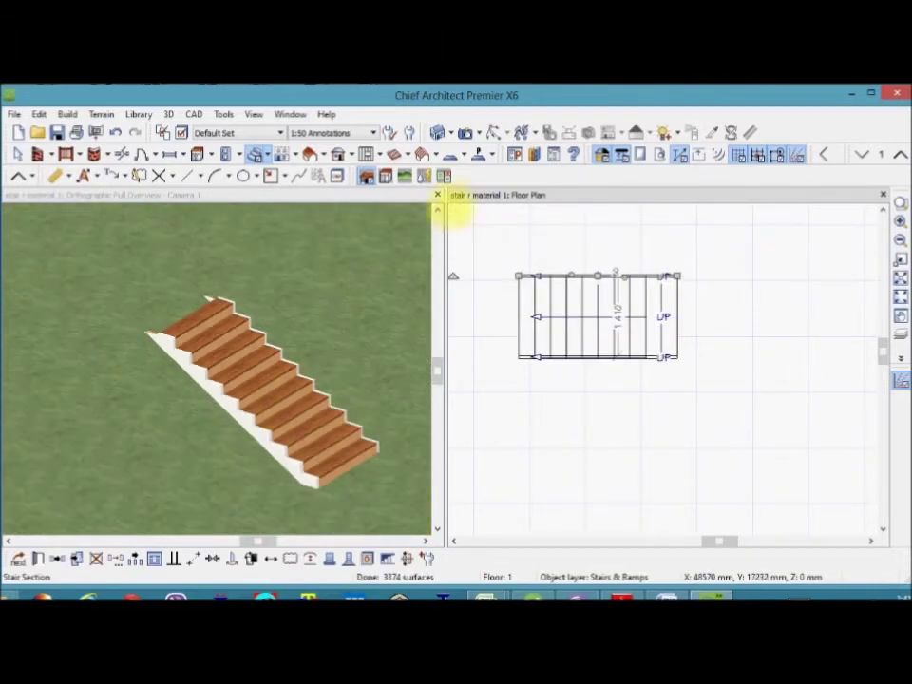
{"action": "left_click", "coordinate": [647, 240]}
{"action": "scroll", "coordinate": [593, 319], "scroll_direction": "down", "scroll_amount": 1}
{"action": "scroll", "coordinate": [651, 295], "scroll_direction": "up", "scroll_amount": 3}
{"action": "scroll", "coordinate": [611, 278], "scroll_direction": "down", "scroll_amount": 2}
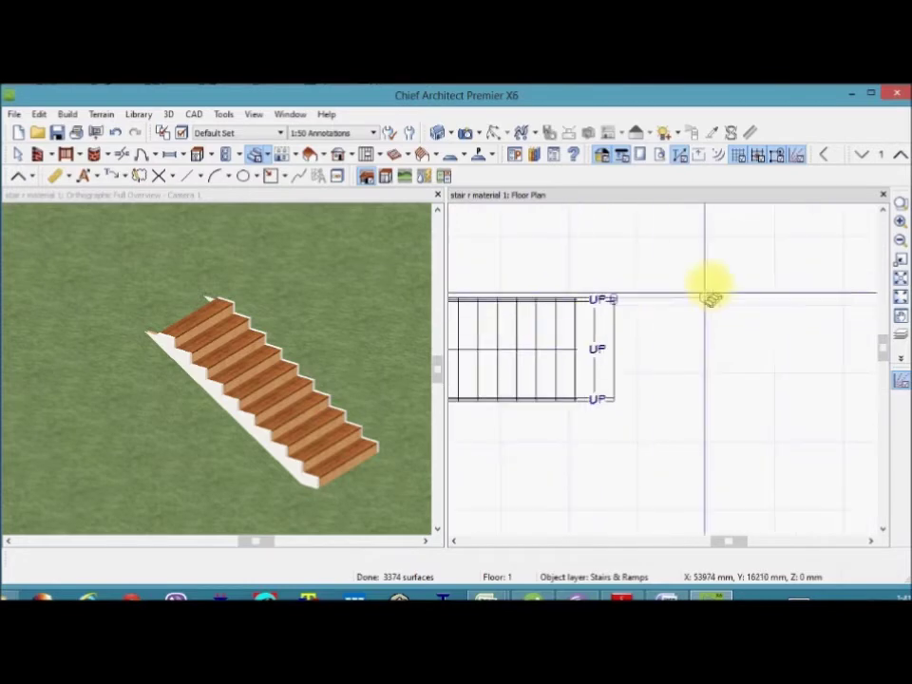
{"action": "scroll", "coordinate": [708, 291], "scroll_direction": "down", "scroll_amount": 1}
{"action": "scroll", "coordinate": [573, 364], "scroll_direction": "down", "scroll_amount": 1}
Draw a new straight stair running left and narrow it to a thin strip
{"action": "left_click_drag", "start_coordinate": [686, 275], "coordinate": [597, 281]}
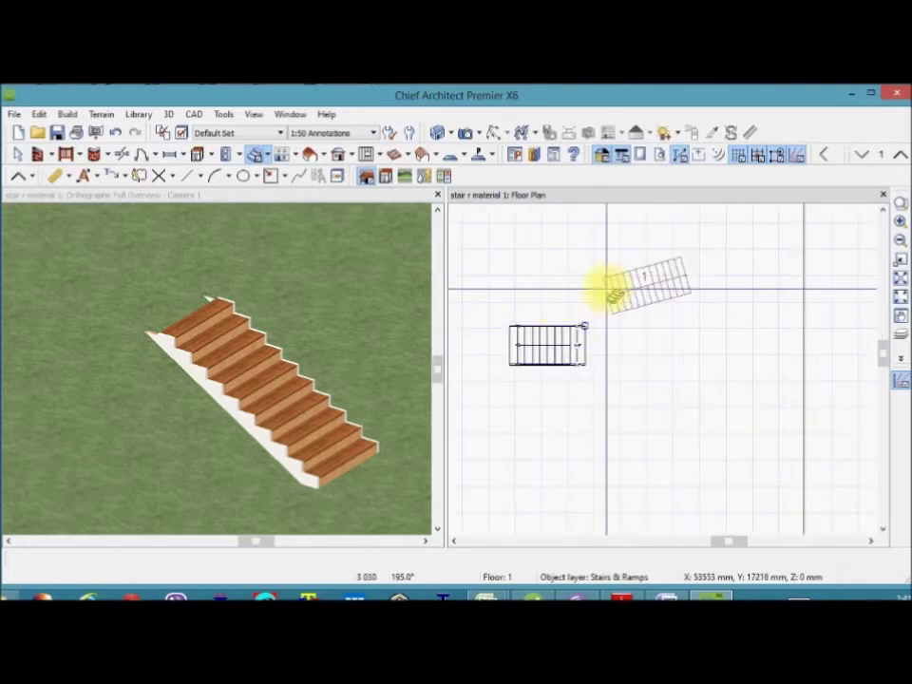
{"action": "scroll", "coordinate": [652, 266], "scroll_direction": "up", "scroll_amount": 2}
{"action": "left_click", "coordinate": [652, 256]}
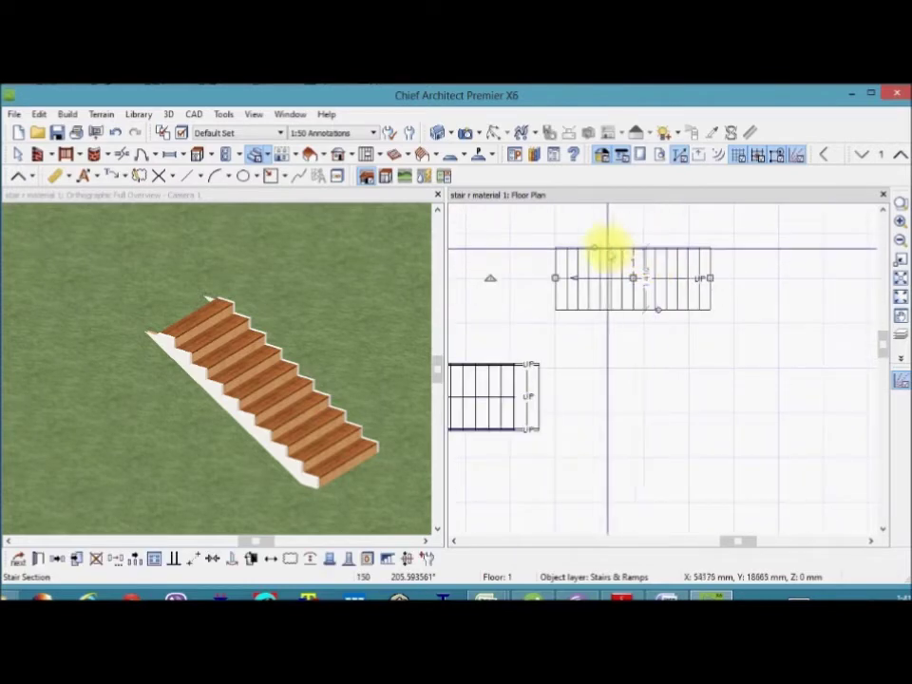
{"action": "left_click_drag", "start_coordinate": [597, 249], "coordinate": [598, 306]}
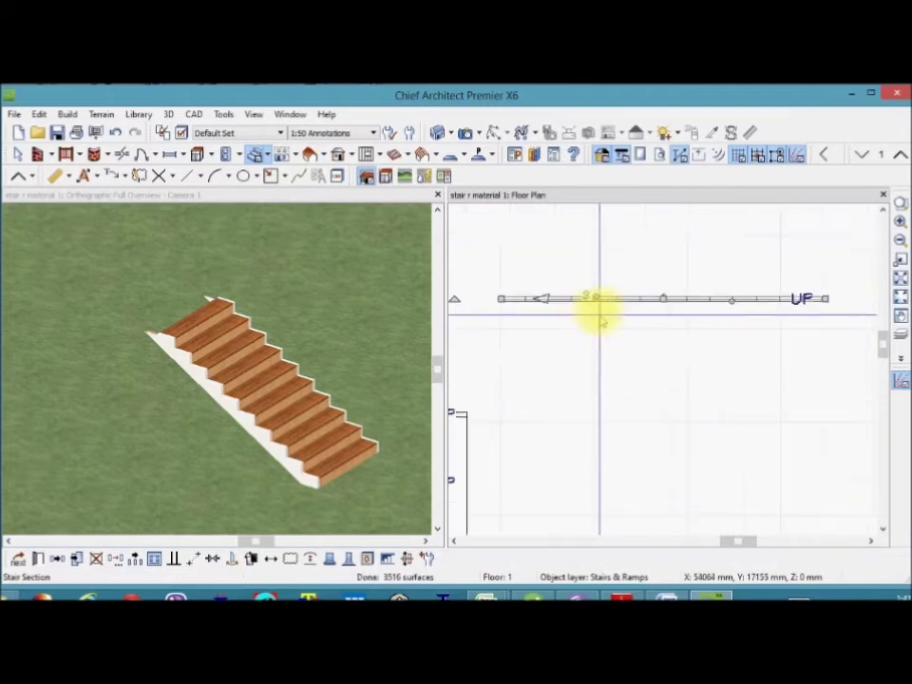
{"action": "scroll", "coordinate": [597, 302], "scroll_direction": "up", "scroll_amount": 3}
{"action": "scroll", "coordinate": [542, 285], "scroll_direction": "down", "scroll_amount": 2}
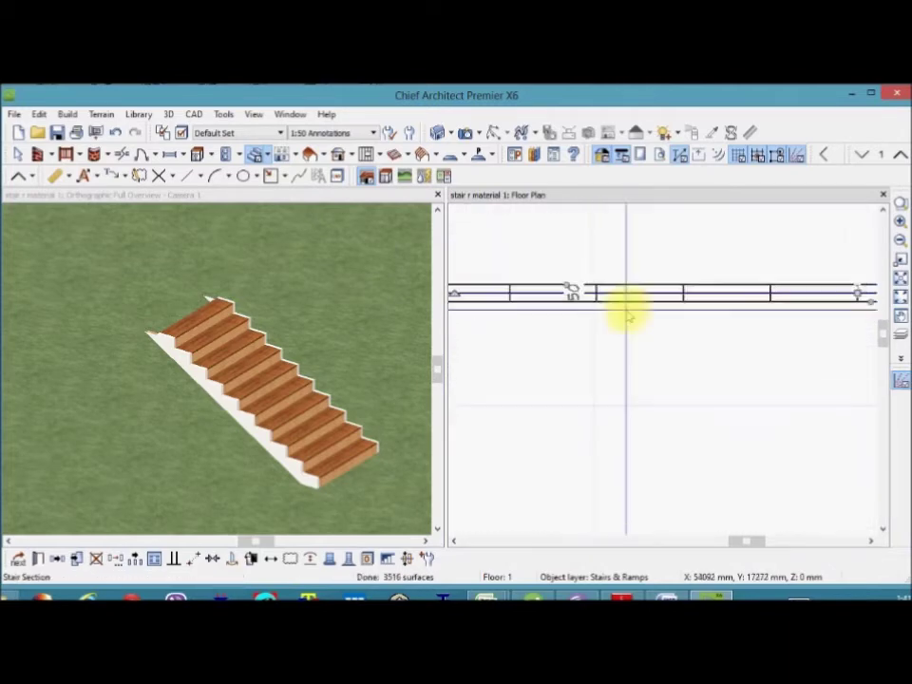
{"action": "scroll", "coordinate": [628, 318], "scroll_direction": "down", "scroll_amount": 1}
{"action": "scroll", "coordinate": [624, 323], "scroll_direction": "down", "scroll_amount": 1}
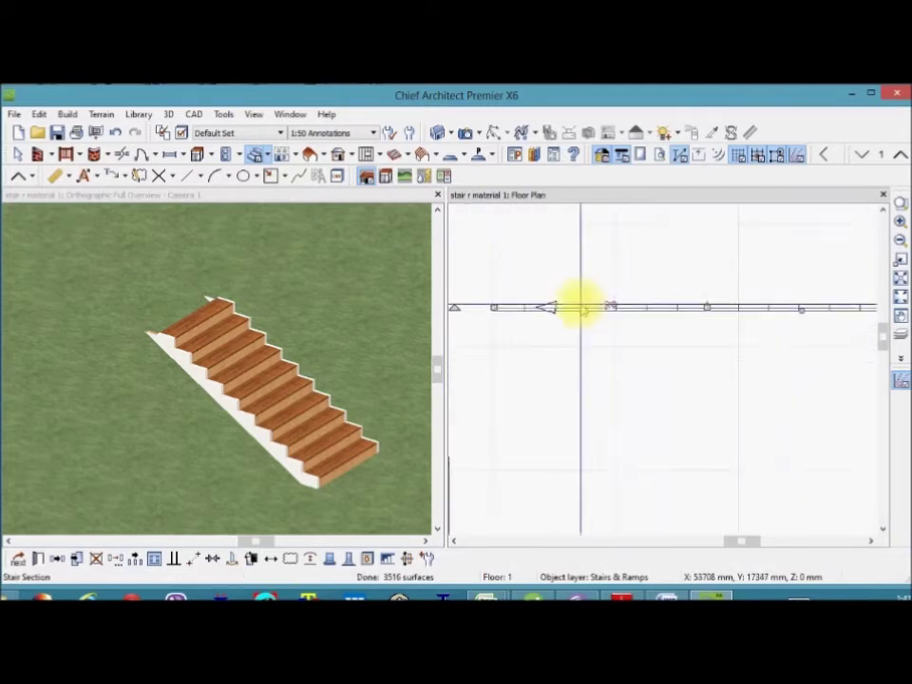
{"action": "scroll", "coordinate": [581, 309], "scroll_direction": "down", "scroll_amount": 1}
{"action": "scroll", "coordinate": [581, 306], "scroll_direction": "up", "scroll_amount": 1}
{"action": "scroll", "coordinate": [590, 309], "scroll_direction": "up", "scroll_amount": 1}
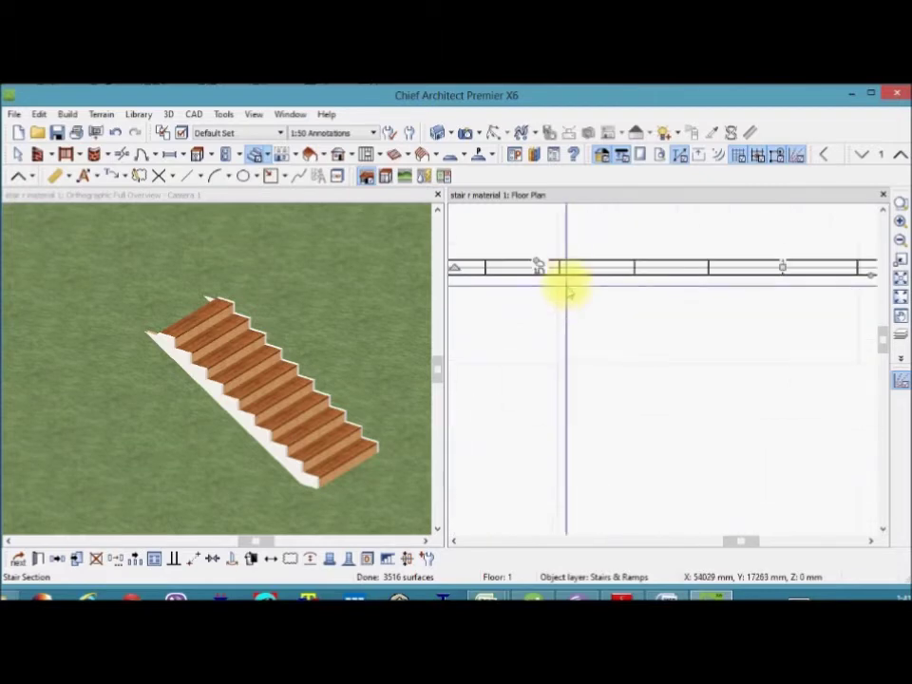
{"action": "scroll", "coordinate": [559, 285], "scroll_direction": "down", "scroll_amount": 1}
{"action": "scroll", "coordinate": [583, 309], "scroll_direction": "down", "scroll_amount": 1}
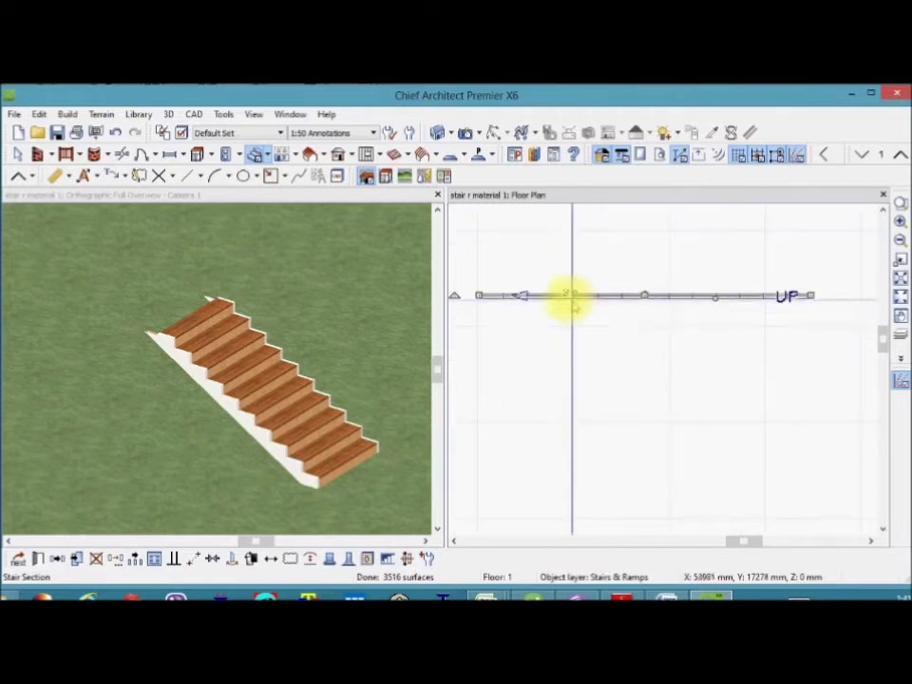
{"action": "scroll", "coordinate": [574, 306], "scroll_direction": "up", "scroll_amount": 1}
{"action": "scroll", "coordinate": [568, 302], "scroll_direction": "up", "scroll_amount": 1}
{"action": "scroll", "coordinate": [582, 308], "scroll_direction": "down", "scroll_amount": 1}
{"action": "scroll", "coordinate": [586, 310], "scroll_direction": "up", "scroll_amount": 1}
{"action": "scroll", "coordinate": [753, 331], "scroll_direction": "down", "scroll_amount": 1}
{"action": "scroll", "coordinate": [748, 299], "scroll_direction": "up", "scroll_amount": 1}
{"action": "scroll", "coordinate": [746, 297], "scroll_direction": "up", "scroll_amount": 2}
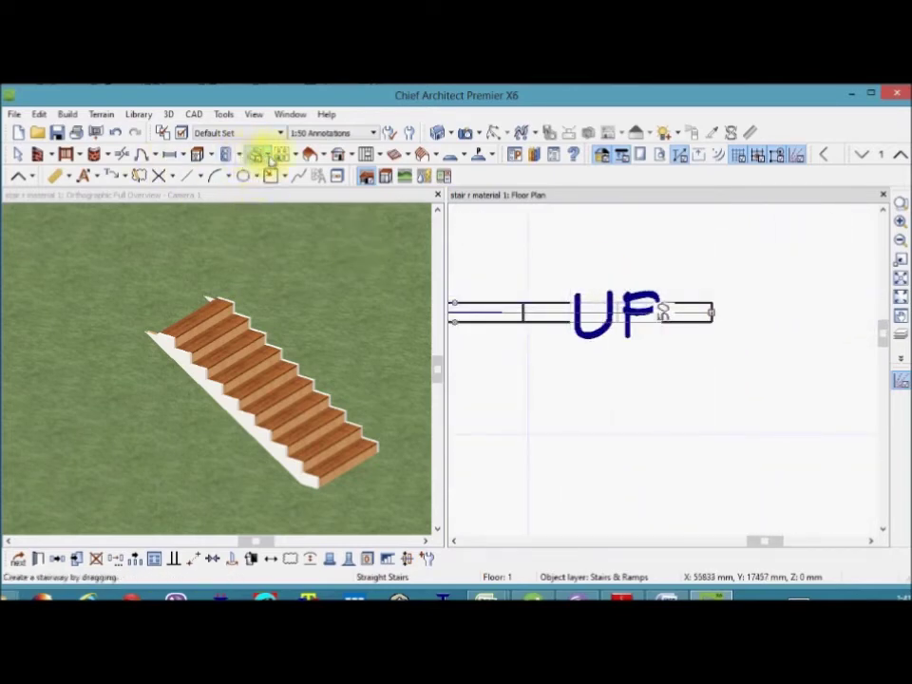
{"action": "left_click", "coordinate": [272, 161]}
Draw a landing below the stair strip and set its depth to 20 mm
{"action": "left_click", "coordinate": [299, 259]}
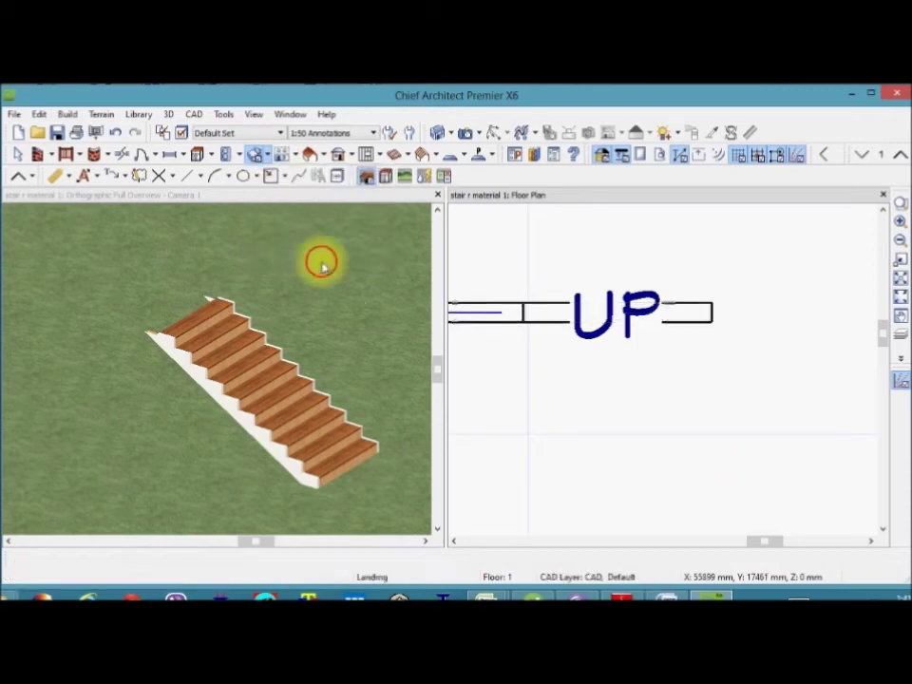
{"action": "scroll", "coordinate": [565, 244], "scroll_direction": "down", "scroll_amount": 1}
{"action": "scroll", "coordinate": [576, 305], "scroll_direction": "down", "scroll_amount": 1}
{"action": "mouse_move", "coordinate": [539, 321]}
{"action": "left_mouse_down"}
{"action": "mouse_move", "coordinate": [625, 381]}
{"action": "mouse_move", "coordinate": [601, 379]}
{"action": "left_mouse_up"}
{"action": "scroll", "coordinate": [647, 349], "scroll_direction": "up", "scroll_amount": 1}
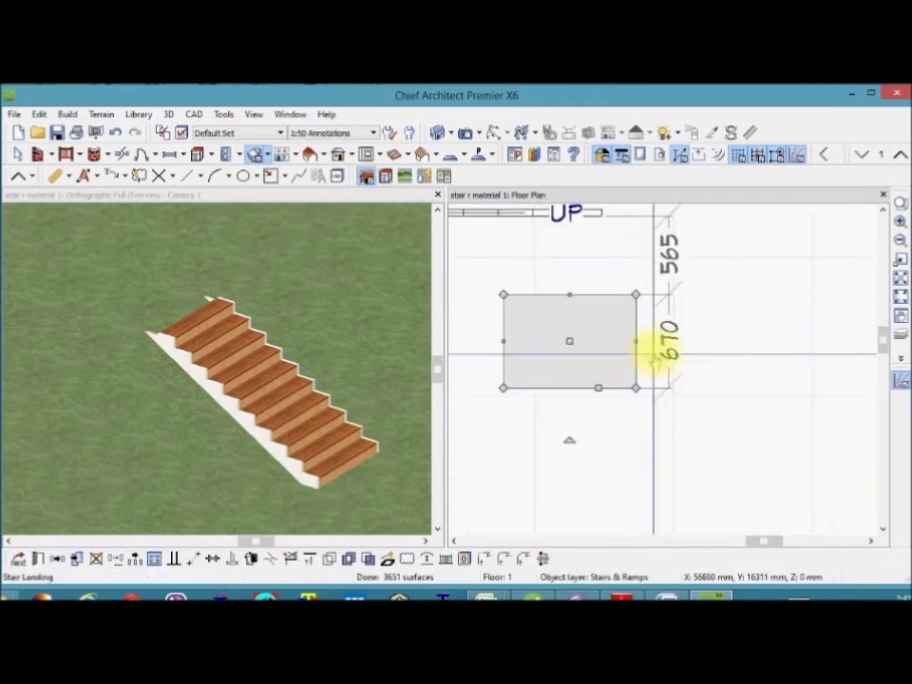
{"action": "scroll", "coordinate": [665, 352], "scroll_direction": "up", "scroll_amount": 1}
{"action": "left_click", "coordinate": [680, 344]}
{"action": "type", "text": "20"}
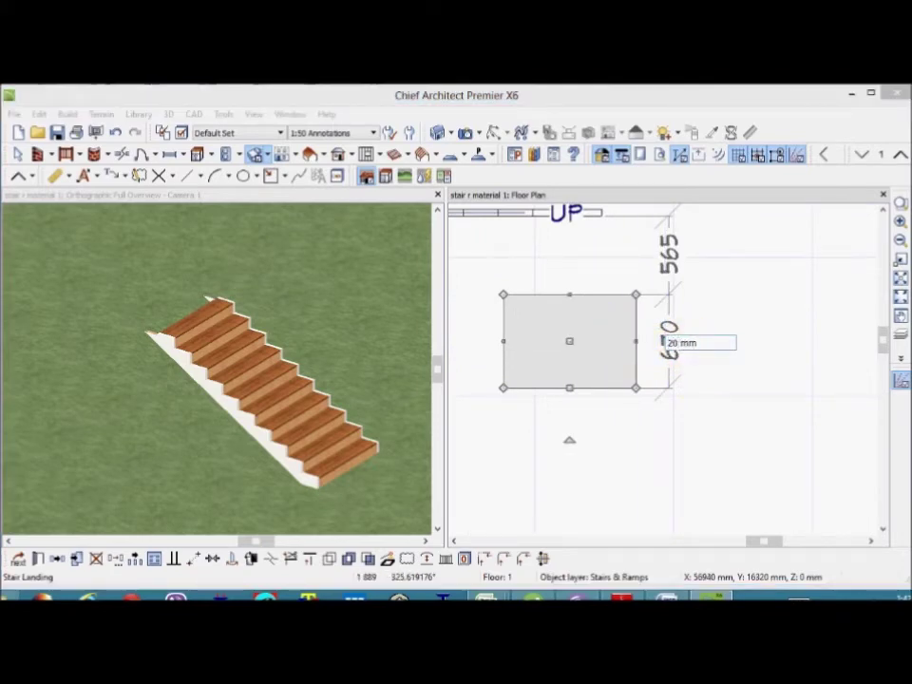
{"action": "key", "text": "Return"}
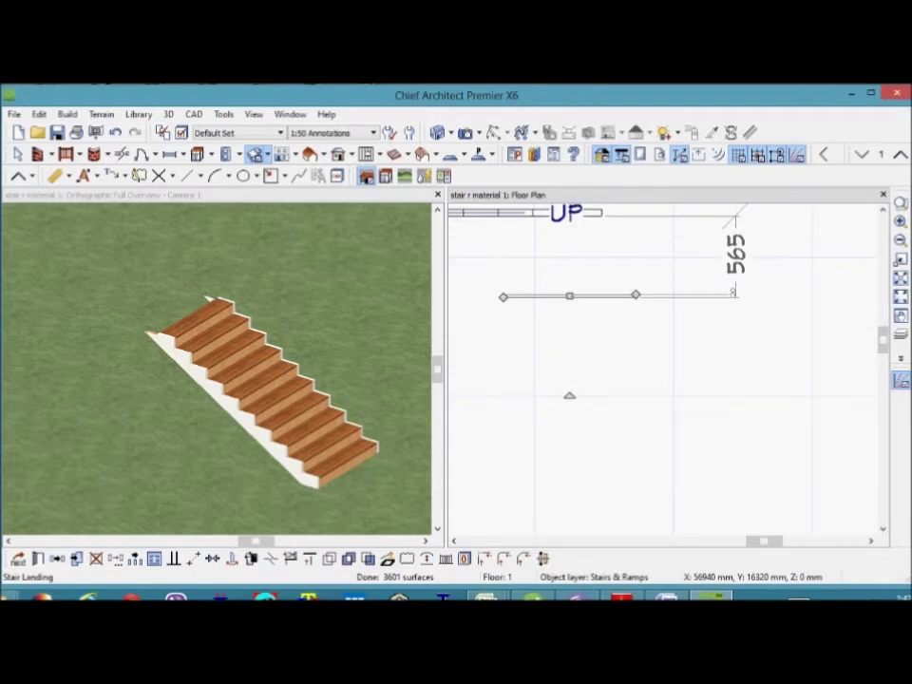
{"action": "scroll", "coordinate": [642, 294], "scroll_direction": "up", "scroll_amount": 1}
{"action": "scroll", "coordinate": [652, 275], "scroll_direction": "up", "scroll_amount": 1}
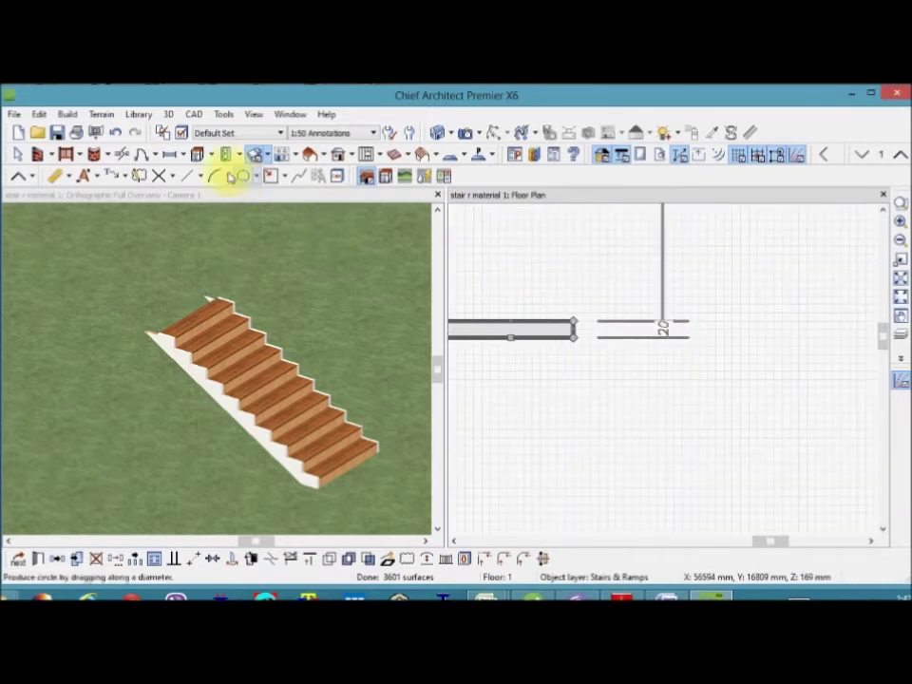
Draw a small straight staircase in the plan, then delete it
{"action": "left_click", "coordinate": [261, 156]}
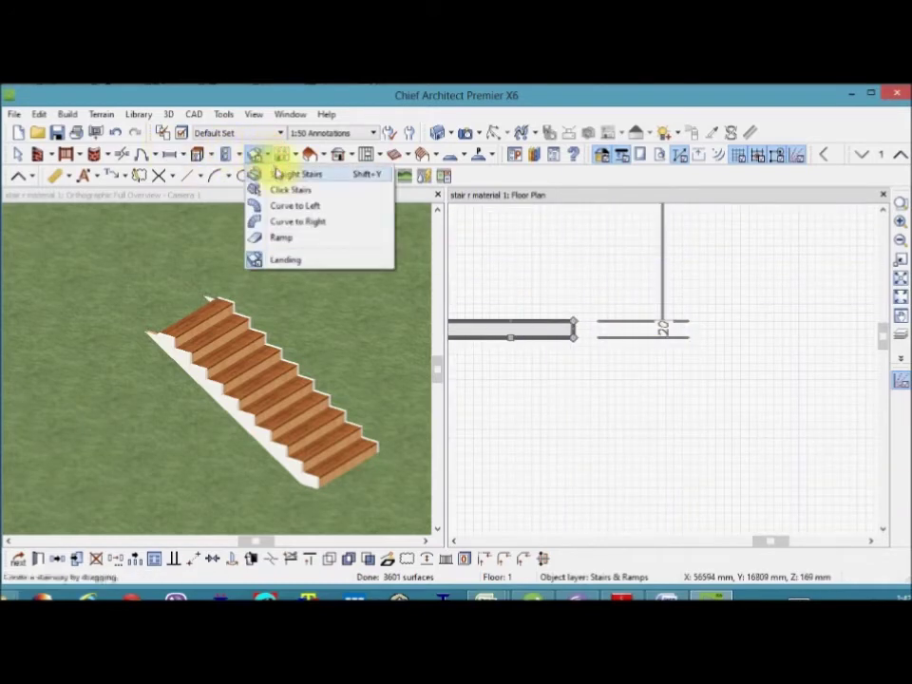
{"action": "left_click", "coordinate": [279, 176]}
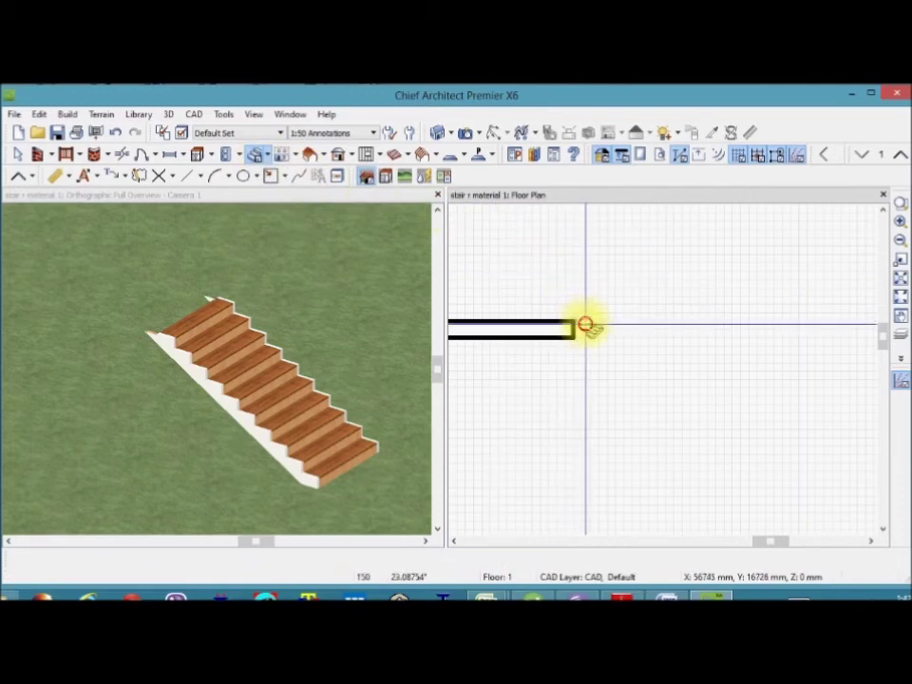
{"action": "left_click_drag", "start_coordinate": [586, 326], "coordinate": [590, 322]}
{"action": "scroll", "coordinate": [621, 336], "scroll_direction": "down", "scroll_amount": 1}
{"action": "scroll", "coordinate": [713, 305], "scroll_direction": "down", "scroll_amount": 1}
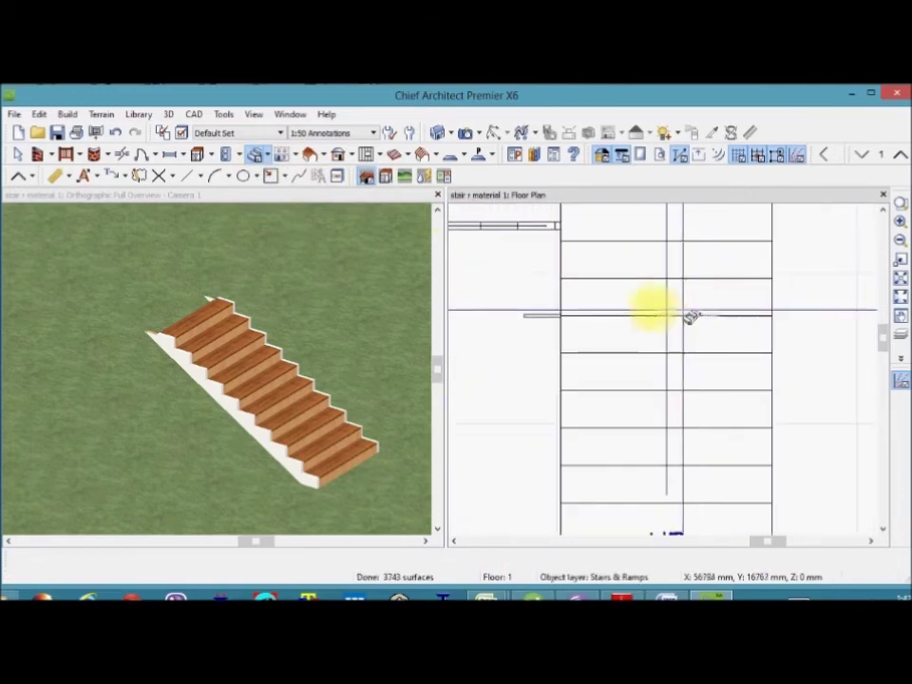
{"action": "left_click", "coordinate": [600, 305]}
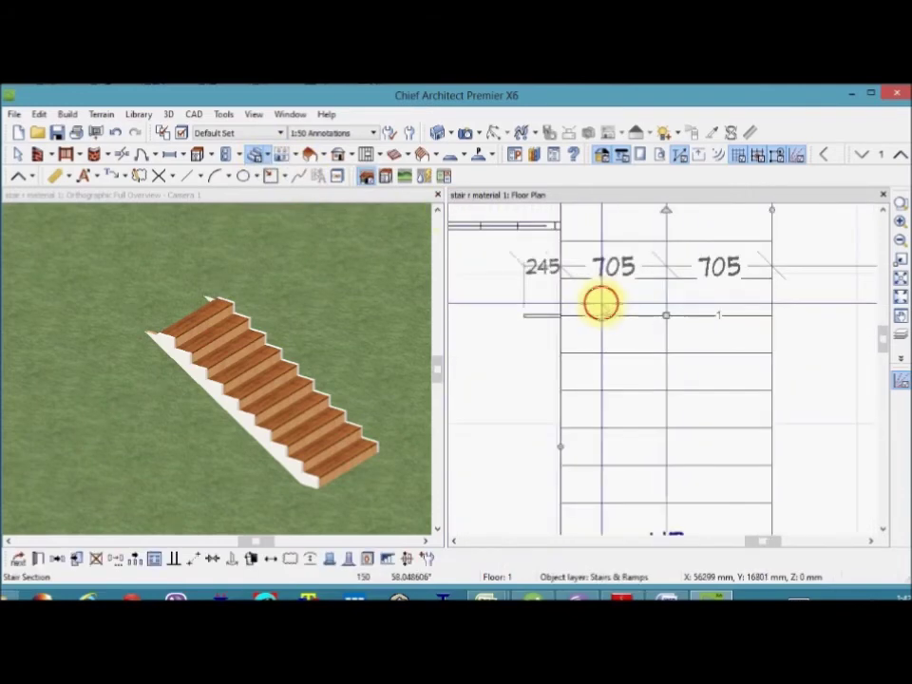
{"action": "left_click", "coordinate": [112, 554]}
{"action": "scroll", "coordinate": [811, 312], "scroll_direction": "up", "scroll_amount": 2}
{"action": "scroll", "coordinate": [711, 301], "scroll_direction": "up", "scroll_amount": 2}
{"action": "scroll", "coordinate": [666, 300], "scroll_direction": "up", "scroll_amount": 2}
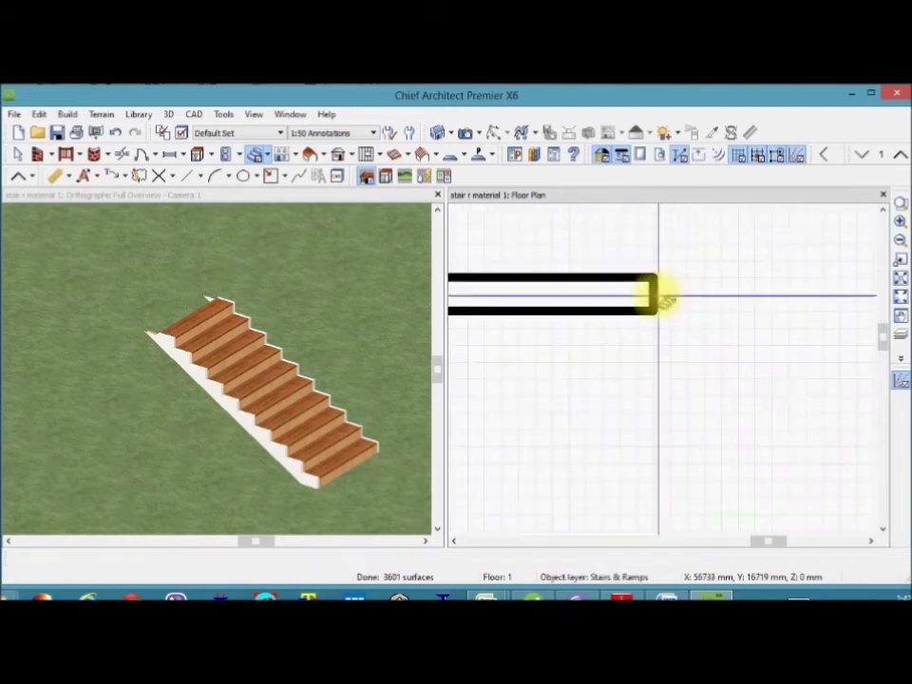
Draw a narrow stair to the right, delete the narrow landing, and shorten the stair's end leftward
{"action": "left_click_drag", "start_coordinate": [665, 296], "coordinate": [796, 290]}
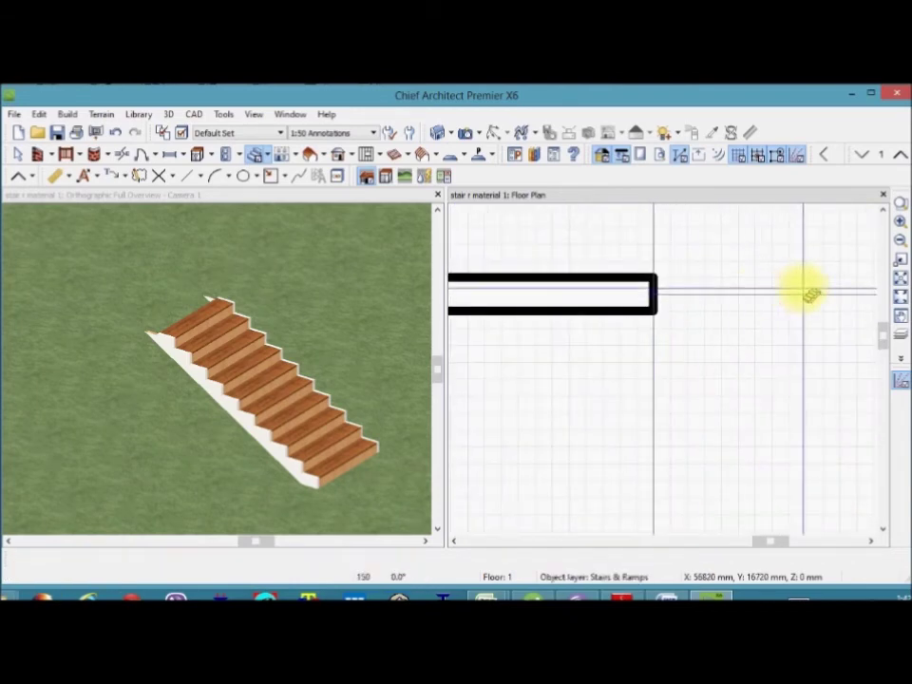
{"action": "scroll", "coordinate": [808, 291], "scroll_direction": "down", "scroll_amount": 2}
{"action": "scroll", "coordinate": [622, 275], "scroll_direction": "down", "scroll_amount": 2}
{"action": "scroll", "coordinate": [692, 279], "scroll_direction": "down", "scroll_amount": 2}
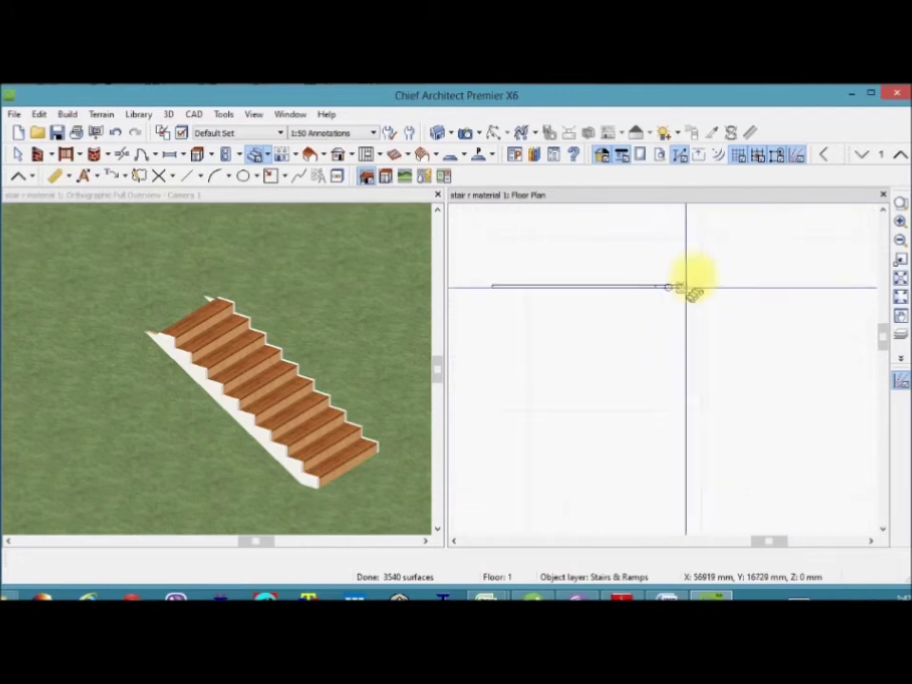
{"action": "scroll", "coordinate": [692, 279], "scroll_direction": "down", "scroll_amount": 2}
{"action": "left_click", "coordinate": [25, 157]}
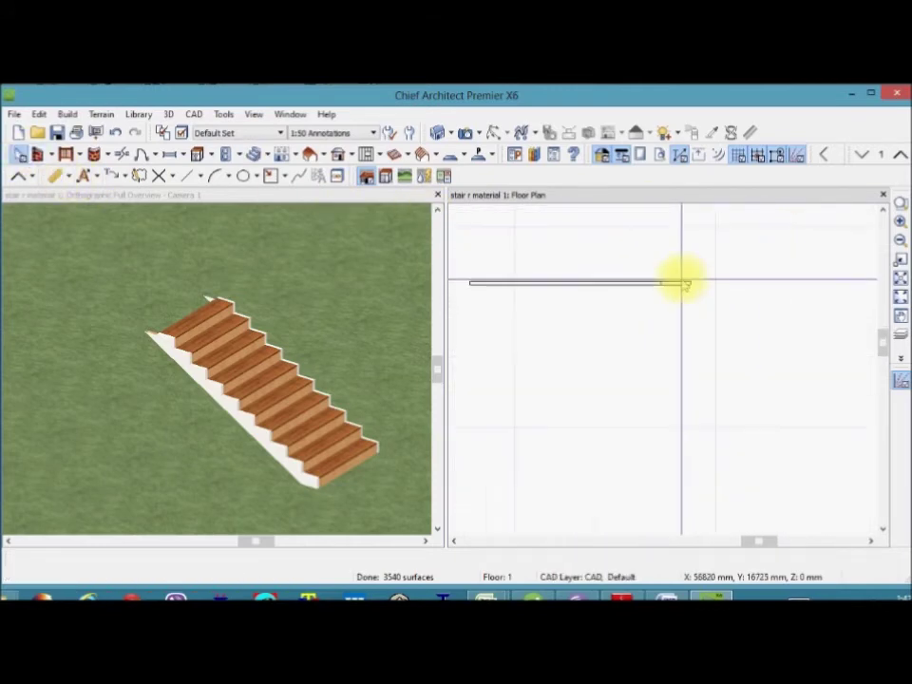
{"action": "left_click", "coordinate": [595, 279]}
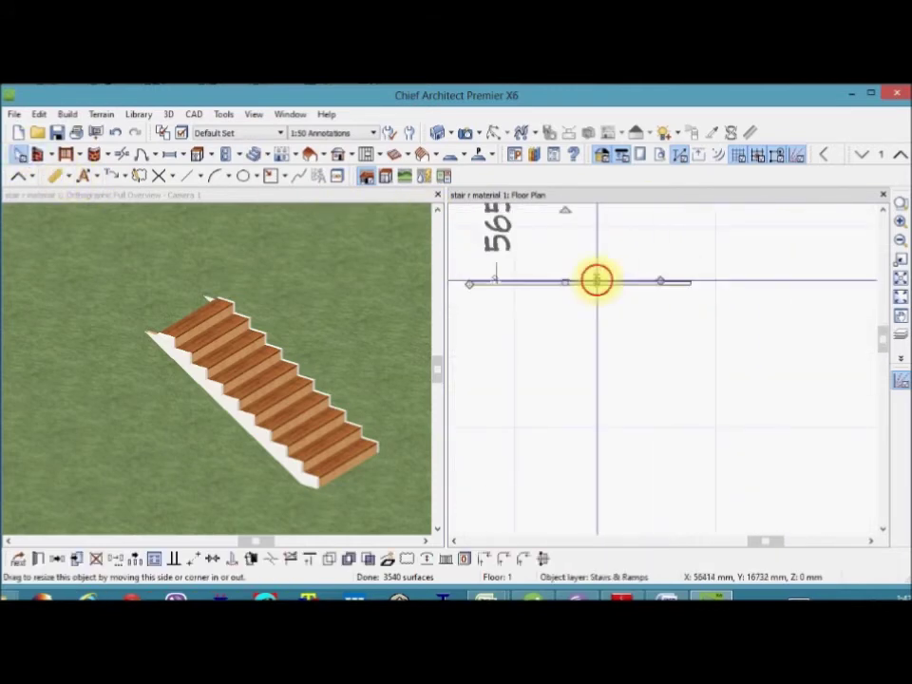
{"action": "left_click", "coordinate": [98, 562]}
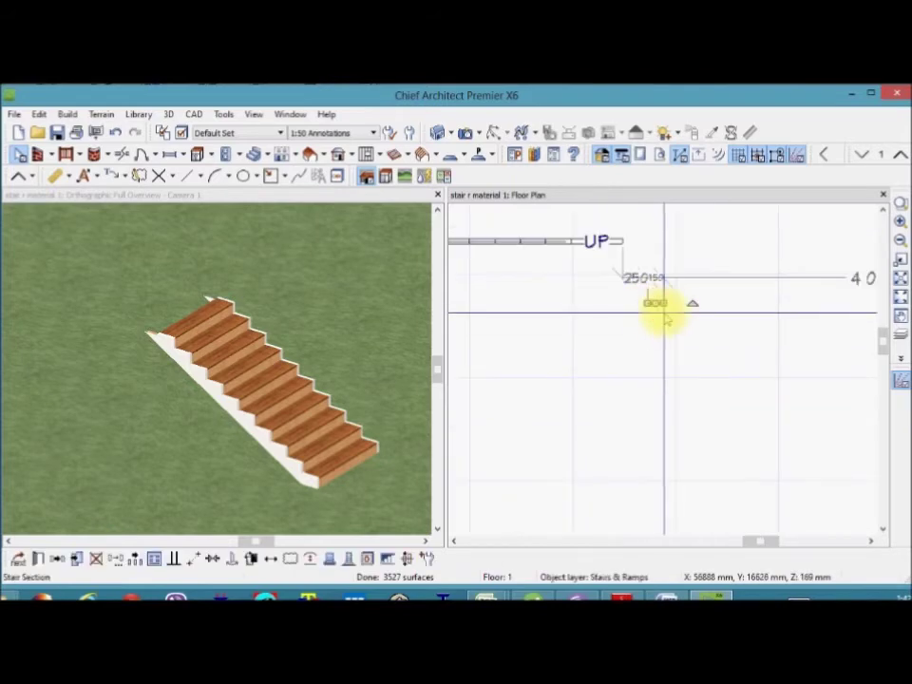
{"action": "scroll", "coordinate": [665, 318], "scroll_direction": "up", "scroll_amount": 3}
{"action": "left_click_drag", "start_coordinate": [620, 285], "coordinate": [463, 289]}
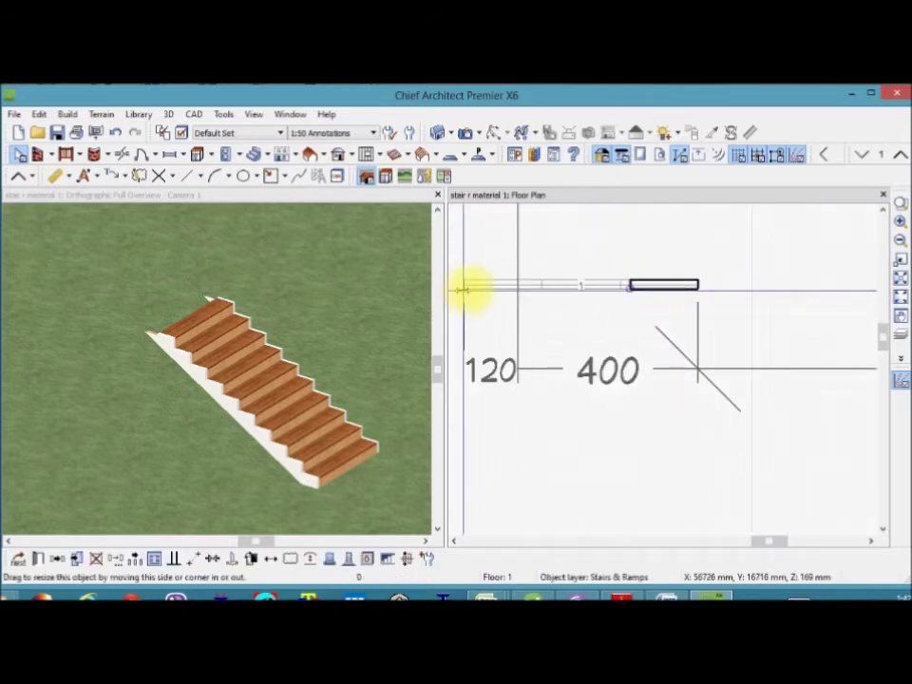
{"action": "scroll", "coordinate": [672, 302], "scroll_direction": "down", "scroll_amount": 3}
{"action": "left_click", "coordinate": [688, 285]}
{"action": "scroll", "coordinate": [688, 285], "scroll_direction": "down", "scroll_amount": 2}
{"action": "left_click", "coordinate": [176, 342]}
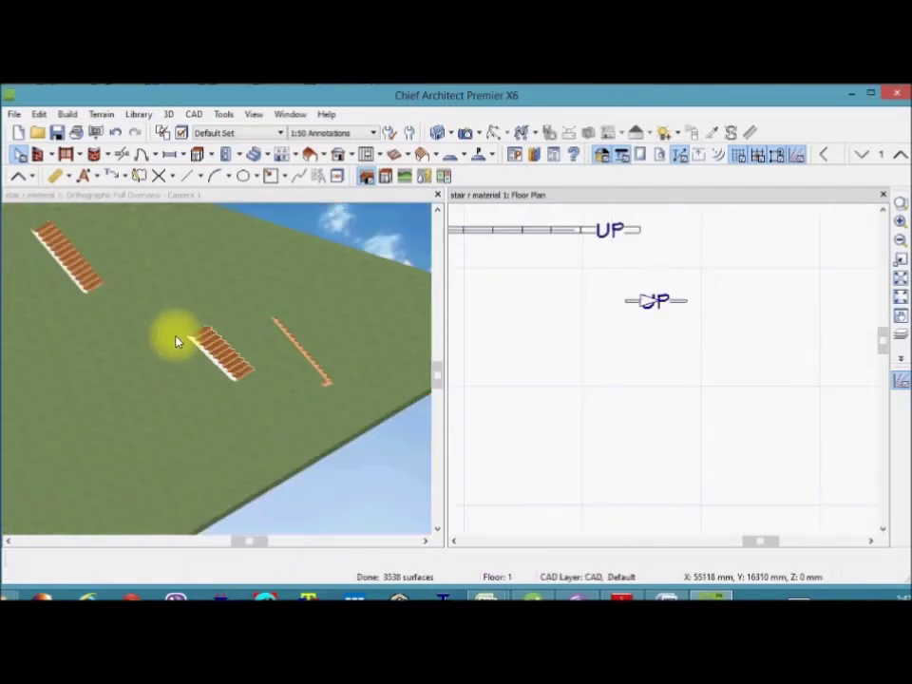
{"action": "scroll", "coordinate": [302, 414], "scroll_direction": "up", "scroll_amount": 3}
{"action": "scroll", "coordinate": [301, 422], "scroll_direction": "up", "scroll_amount": 2}
{"action": "scroll", "coordinate": [299, 424], "scroll_direction": "up", "scroll_amount": 2}
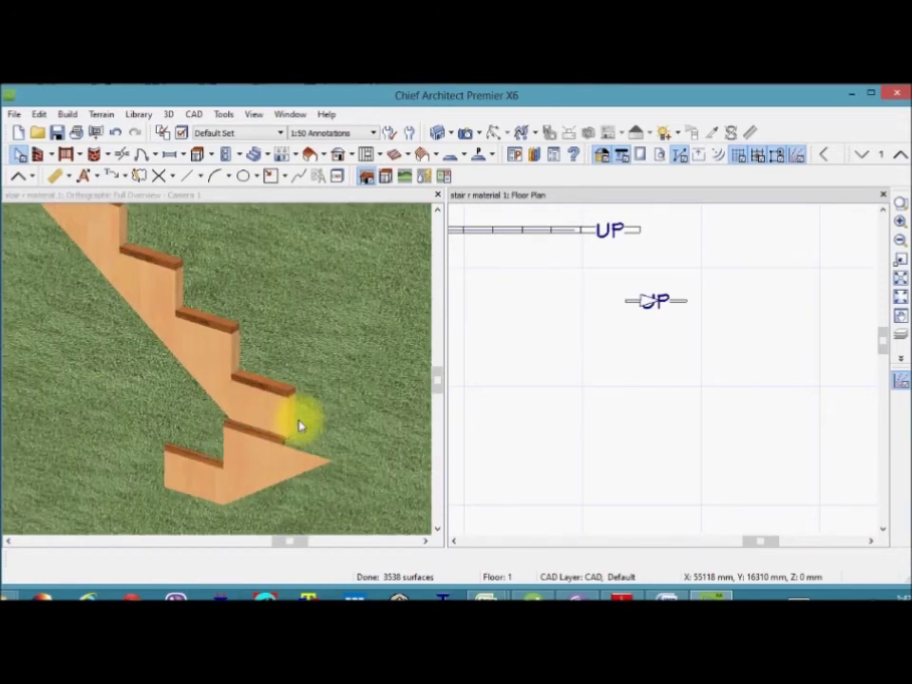
{"action": "left_click", "coordinate": [319, 456]}
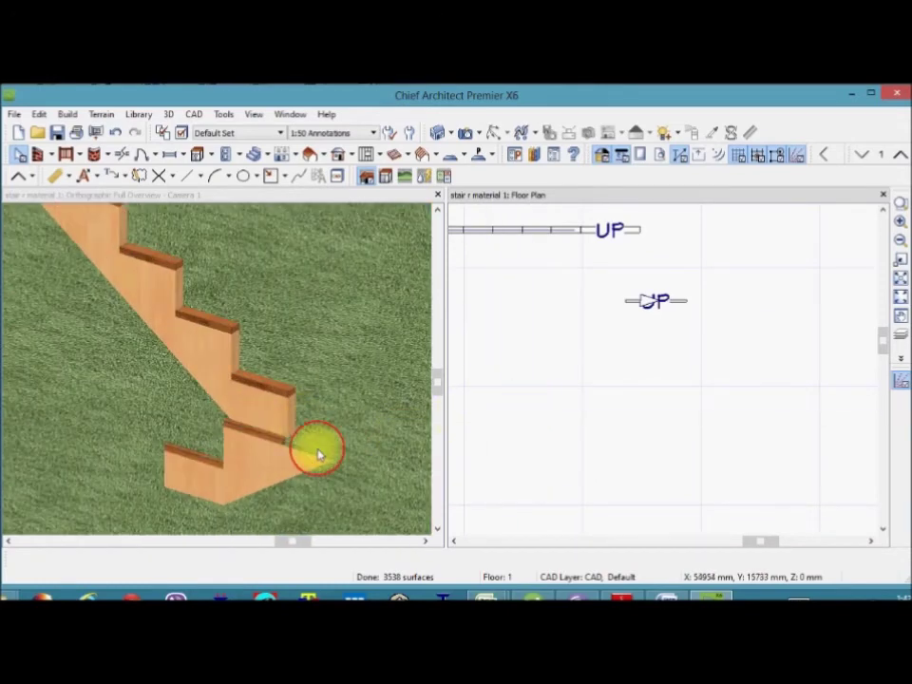
{"action": "left_click", "coordinate": [255, 479]}
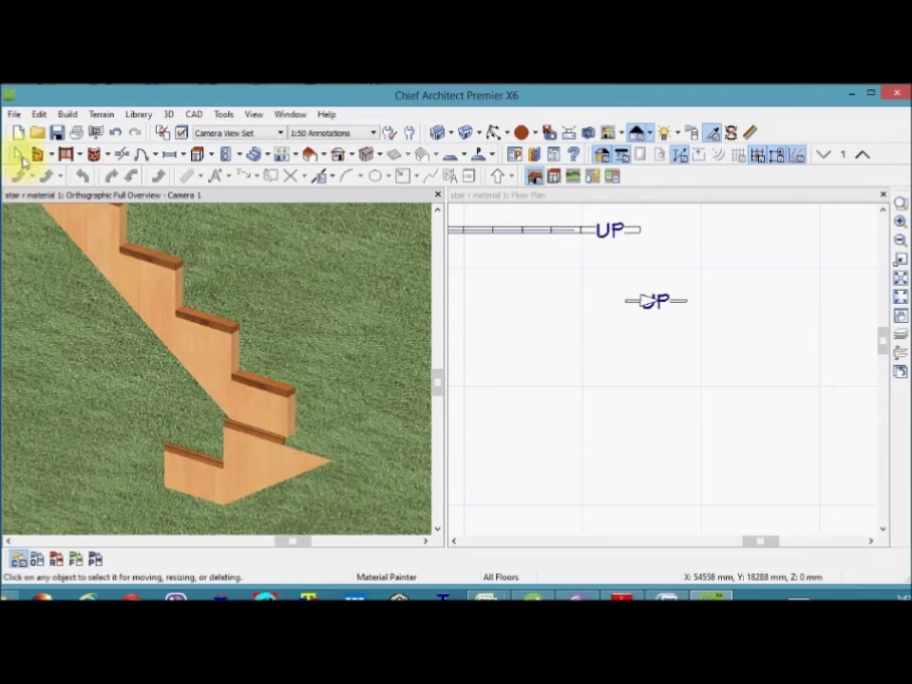
{"action": "left_click", "coordinate": [19, 155]}
{"action": "left_click", "coordinate": [266, 474]}
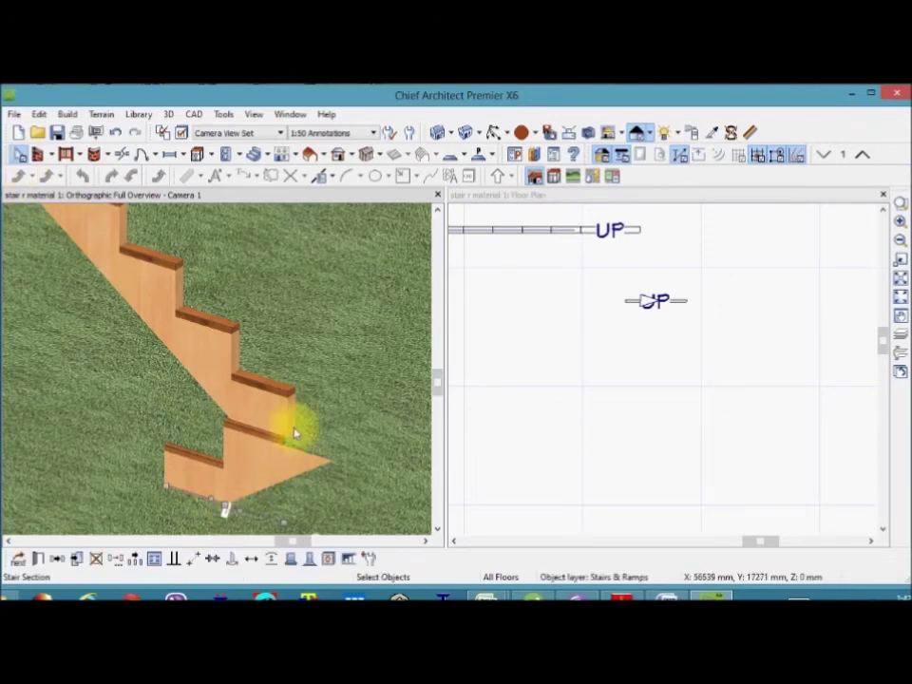
{"action": "left_click", "coordinate": [252, 392]}
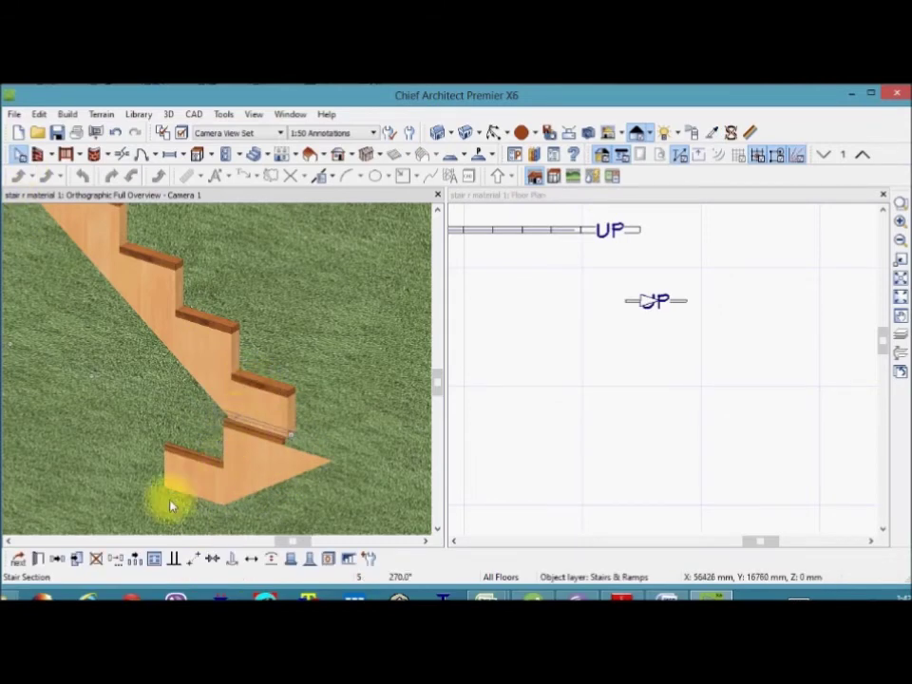
{"action": "scroll", "coordinate": [229, 447], "scroll_direction": "down", "scroll_amount": 2}
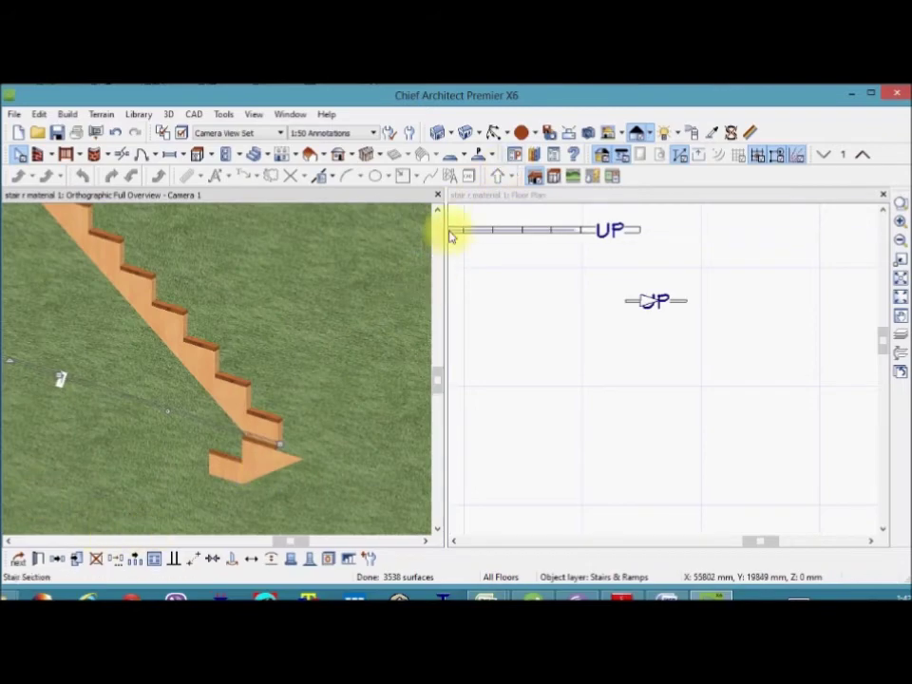
{"action": "left_click", "coordinate": [501, 136]}
{"action": "left_click_drag", "start_coordinate": [312, 369], "coordinate": [304, 454]}
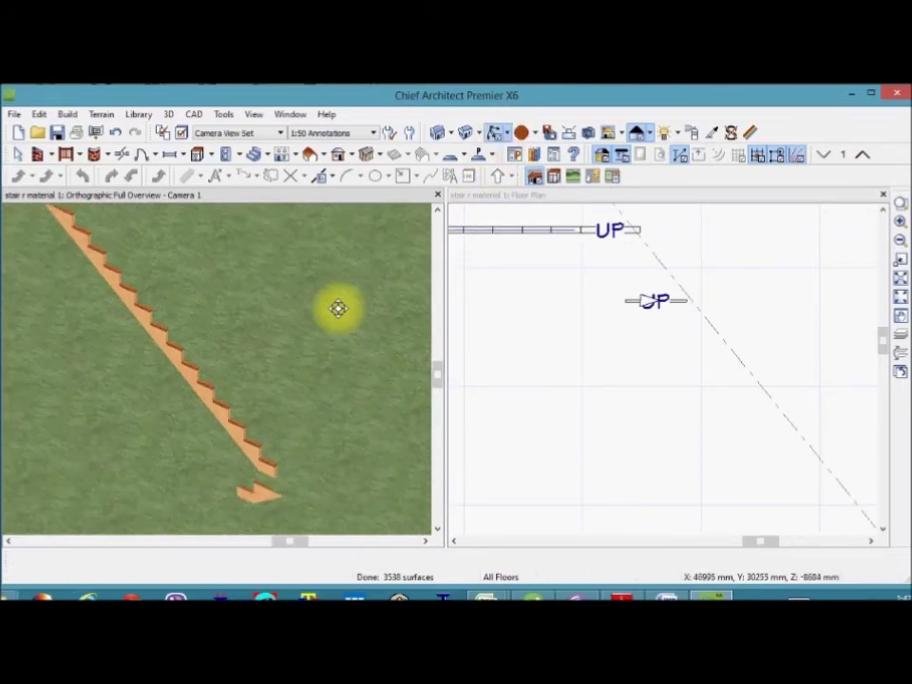
{"action": "scroll", "coordinate": [315, 369], "scroll_direction": "up", "scroll_amount": 1}
{"action": "scroll", "coordinate": [314, 362], "scroll_direction": "up", "scroll_amount": 3}
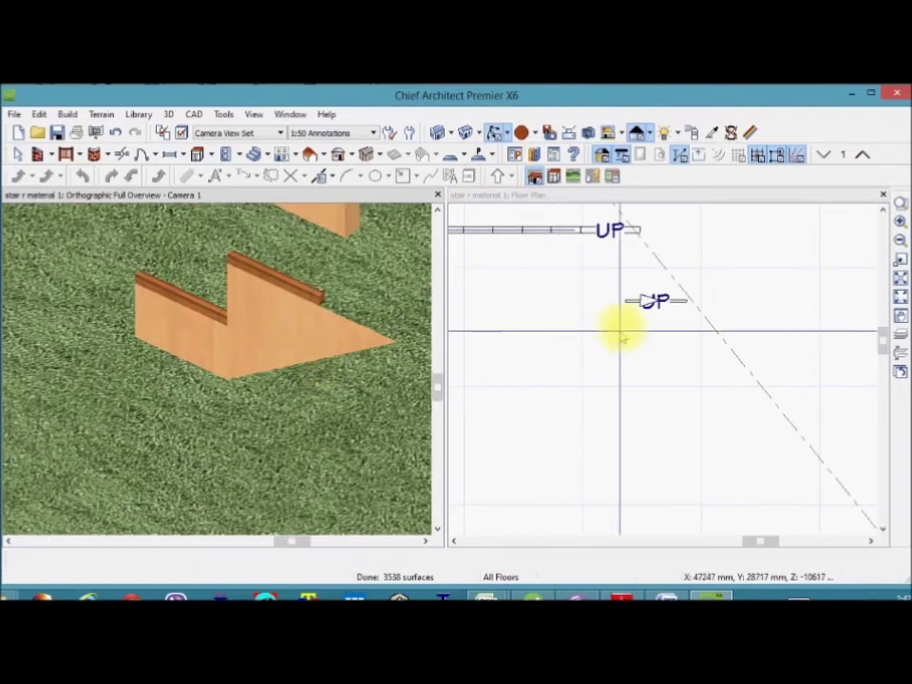
Widen the lower stair to 1 410 by pulling its side edge outward
{"action": "left_click", "coordinate": [652, 304]}
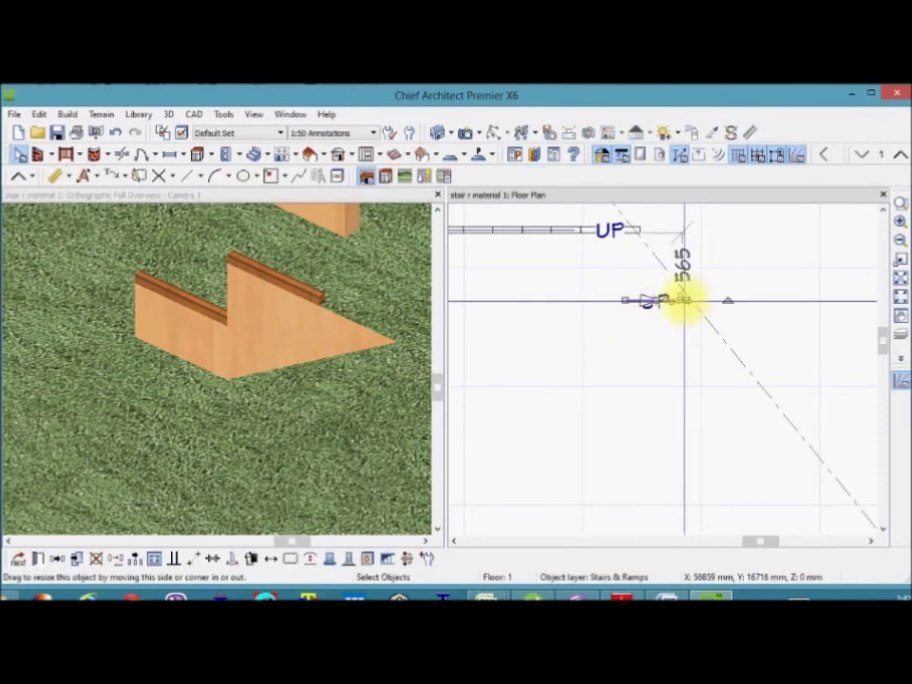
{"action": "left_click_drag", "start_coordinate": [680, 301], "coordinate": [869, 279]}
{"action": "scroll", "coordinate": [610, 367], "scroll_direction": "down", "scroll_amount": 3}
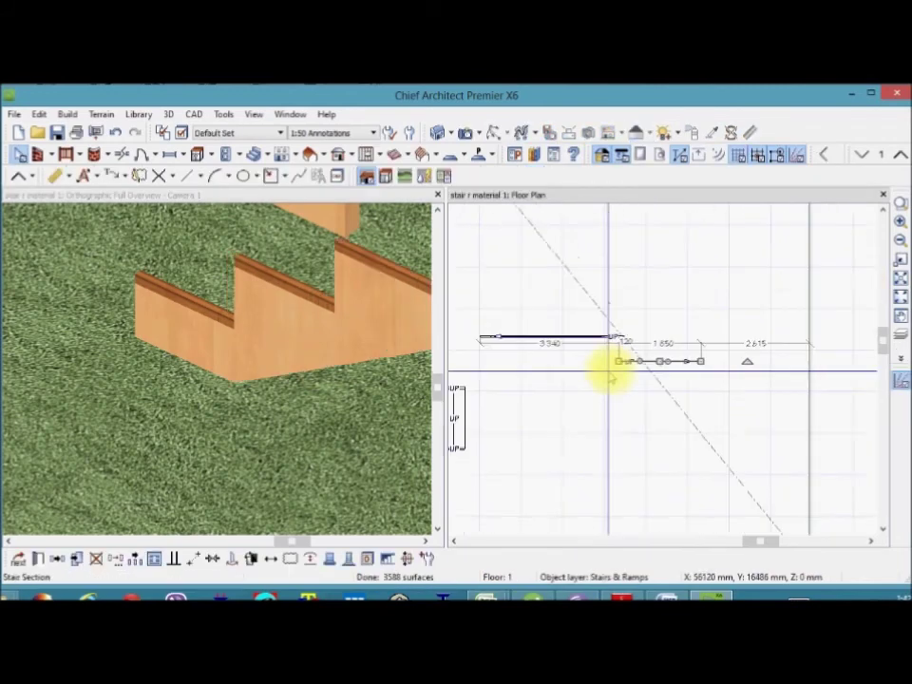
{"action": "left_click", "coordinate": [634, 359]}
Draw a new straight stair with treads and arrow in the floor plan
{"action": "left_click", "coordinate": [298, 176]}
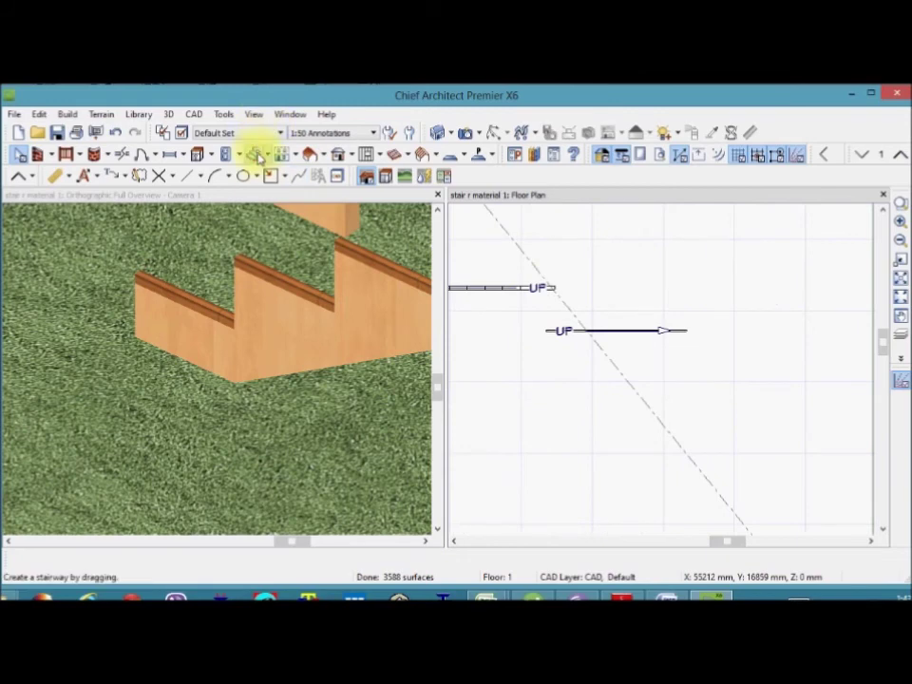
{"action": "left_click_drag", "start_coordinate": [562, 353], "coordinate": [625, 353]}
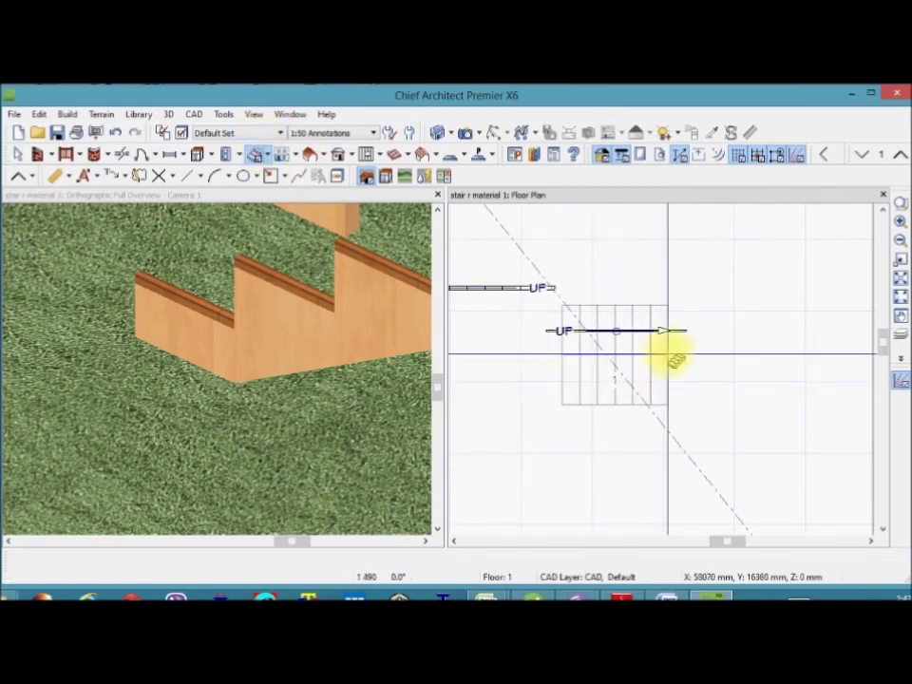
{"action": "left_click_drag", "start_coordinate": [673, 360], "coordinate": [677, 327]}
{"action": "left_click", "coordinate": [635, 384]}
{"action": "scroll", "coordinate": [519, 315], "scroll_direction": "up", "scroll_amount": 2}
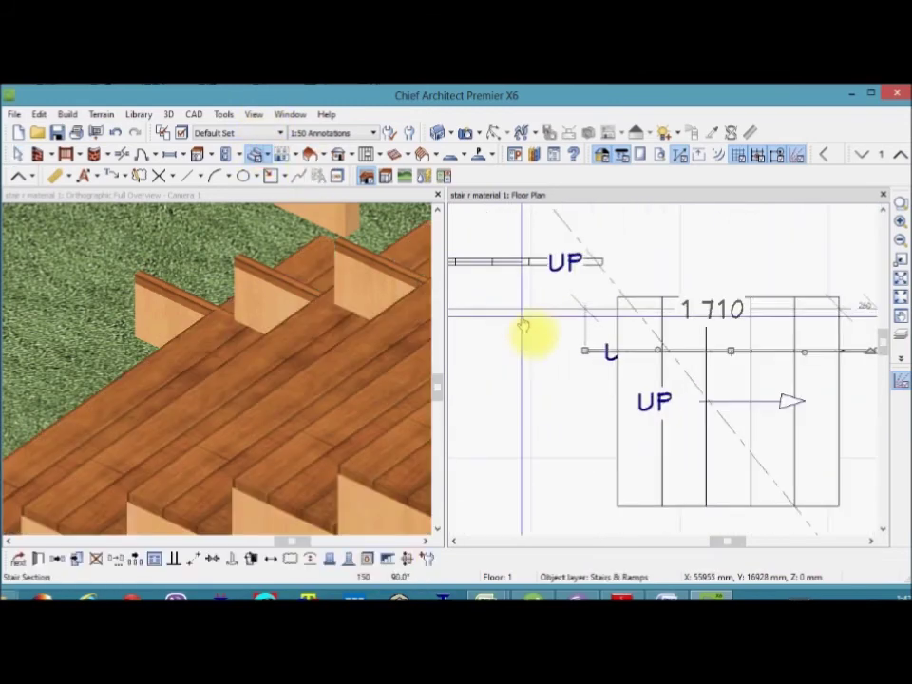
{"action": "scroll", "coordinate": [526, 400], "scroll_direction": "up", "scroll_amount": 2}
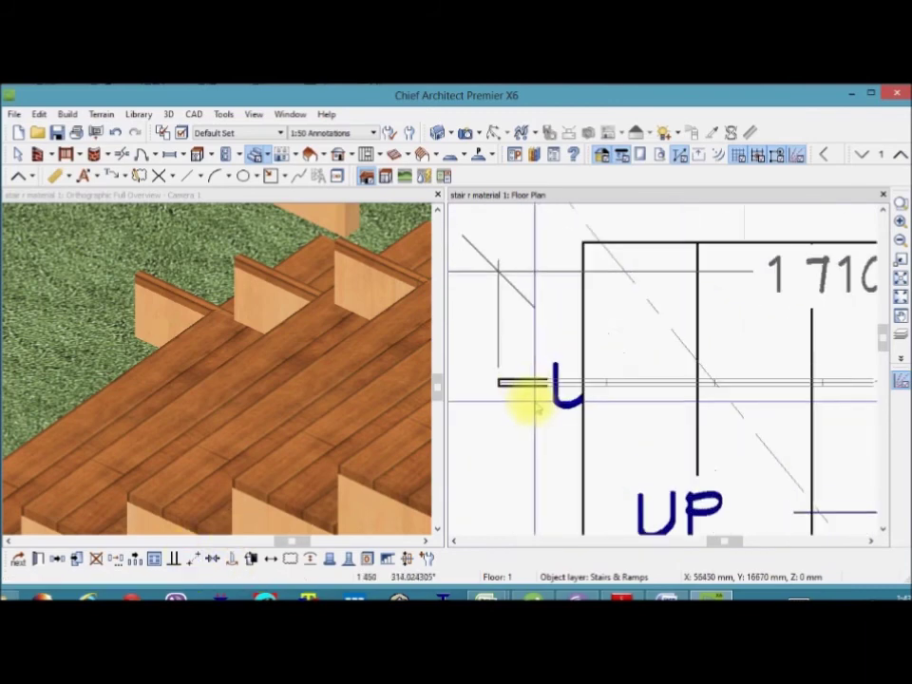
{"action": "scroll", "coordinate": [504, 388], "scroll_direction": "up", "scroll_amount": 1}
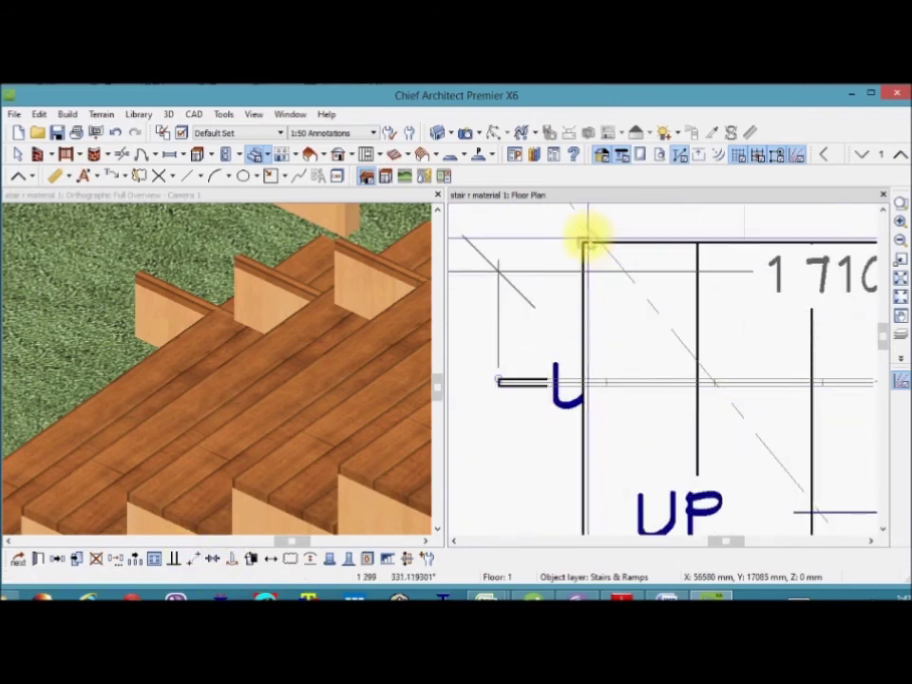
{"action": "scroll", "coordinate": [583, 247], "scroll_direction": "down", "scroll_amount": 2}
{"action": "scroll", "coordinate": [591, 301], "scroll_direction": "down", "scroll_amount": 1}
{"action": "scroll", "coordinate": [636, 248], "scroll_direction": "up", "scroll_amount": 1}
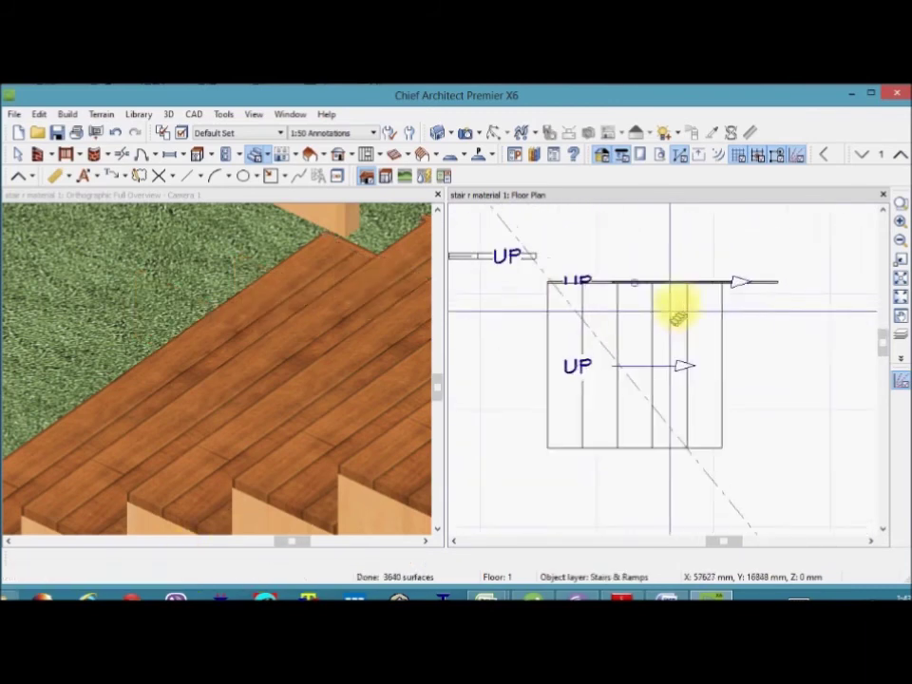
{"action": "left_click", "coordinate": [724, 309]}
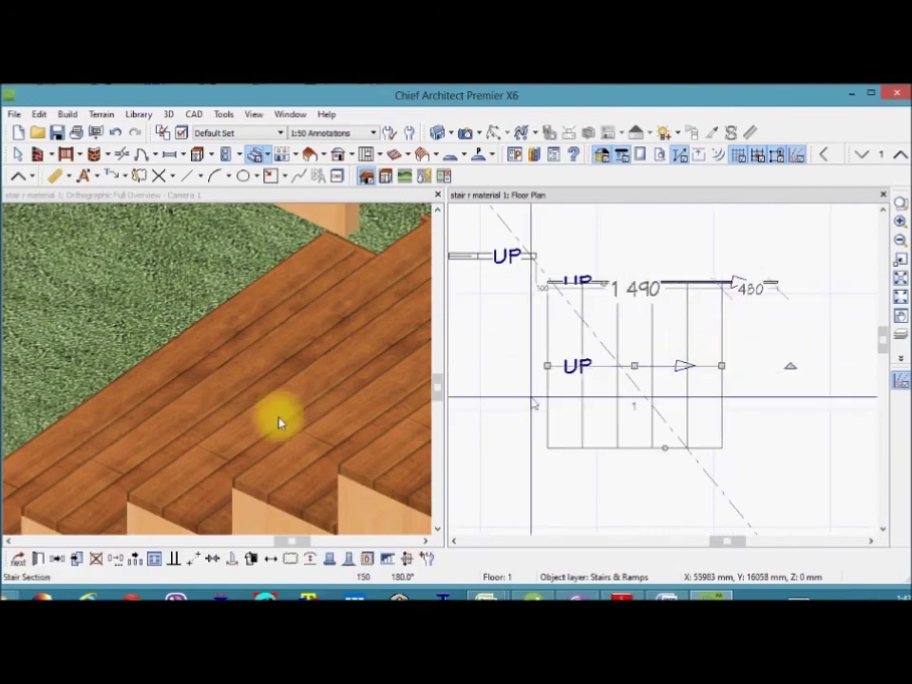
{"action": "scroll", "coordinate": [167, 361], "scroll_direction": "down", "scroll_amount": 3}
{"action": "scroll", "coordinate": [167, 361], "scroll_direction": "down", "scroll_amount": 1}
{"action": "scroll", "coordinate": [177, 377], "scroll_direction": "down", "scroll_amount": 2}
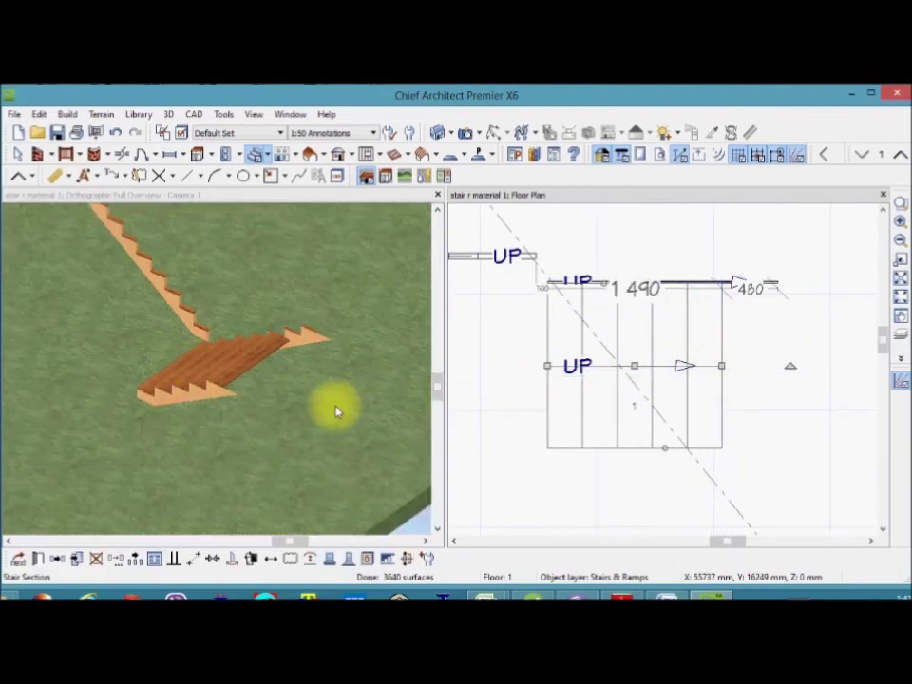
{"action": "scroll", "coordinate": [723, 366], "scroll_direction": "up", "scroll_amount": 1}
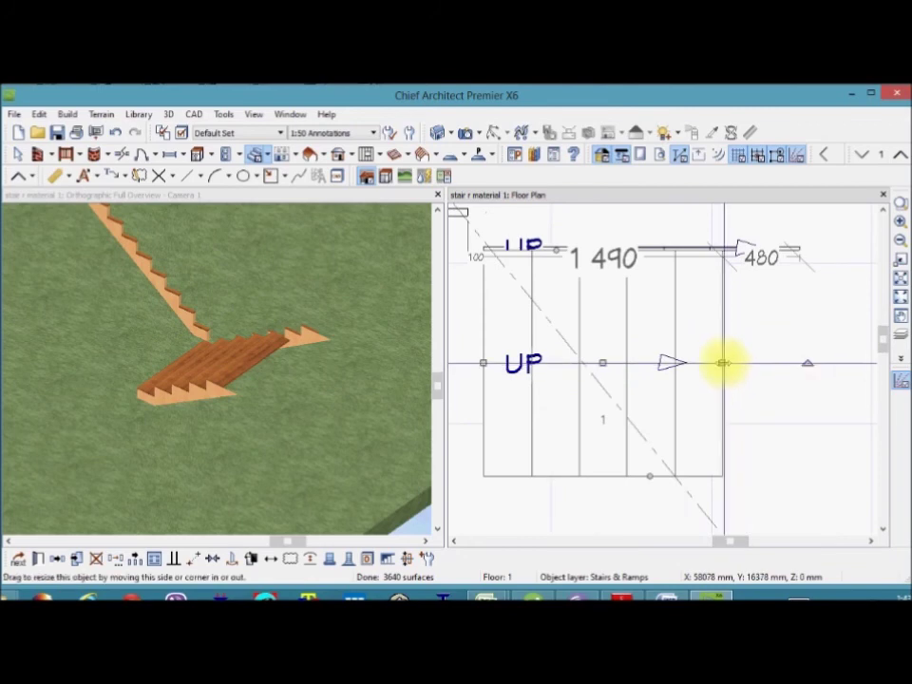
Stretch the new stair right and from its top edge, then reflect it about itself
{"action": "left_click_drag", "start_coordinate": [723, 366], "coordinate": [799, 348]}
{"action": "mouse_move", "coordinate": [665, 248]}
{"action": "left_mouse_down"}
{"action": "mouse_move", "coordinate": [667, 241]}
{"action": "mouse_move", "coordinate": [595, 269]}
{"action": "left_mouse_up"}
{"action": "scroll", "coordinate": [607, 301], "scroll_direction": "down", "scroll_amount": 2}
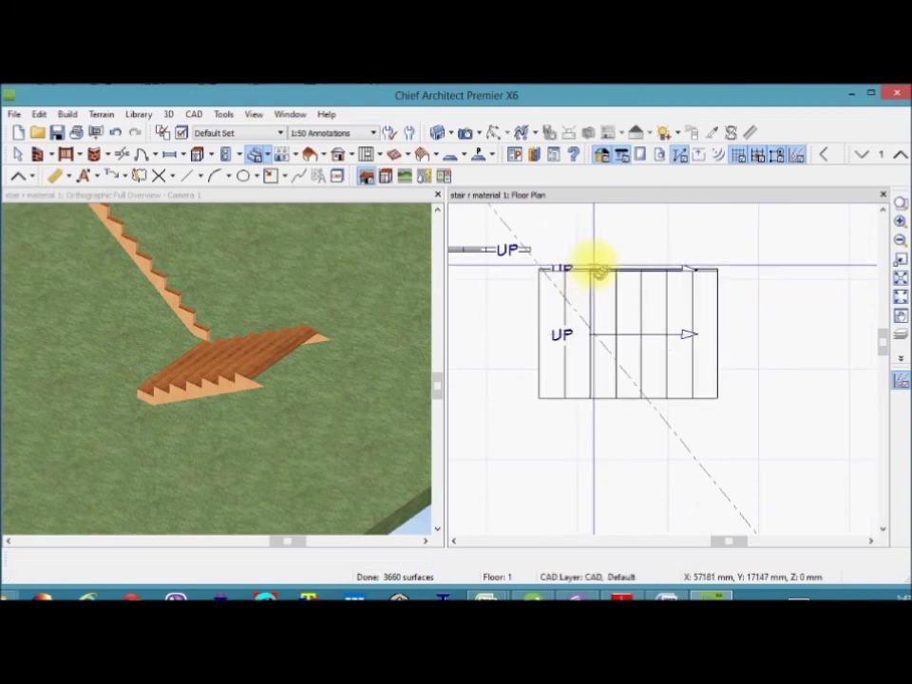
{"action": "left_click", "coordinate": [596, 268]}
{"action": "scroll", "coordinate": [584, 267], "scroll_direction": "up", "scroll_amount": 2}
{"action": "scroll", "coordinate": [584, 266], "scroll_direction": "up", "scroll_amount": 2}
{"action": "scroll", "coordinate": [609, 273], "scroll_direction": "down", "scroll_amount": 1}
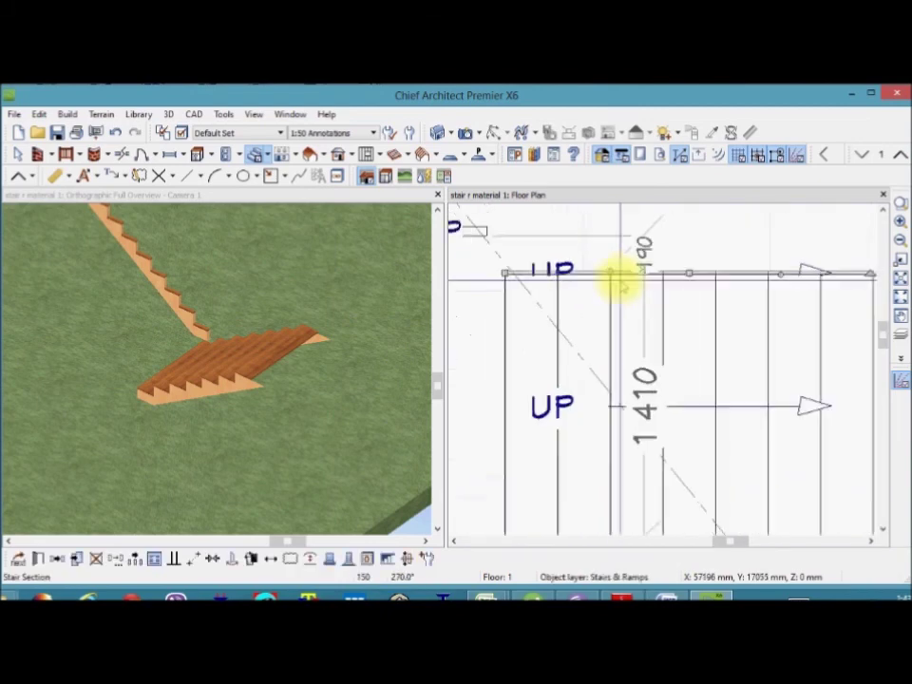
{"action": "scroll", "coordinate": [620, 278], "scroll_direction": "down", "scroll_amount": 2}
{"action": "left_click", "coordinate": [56, 558]}
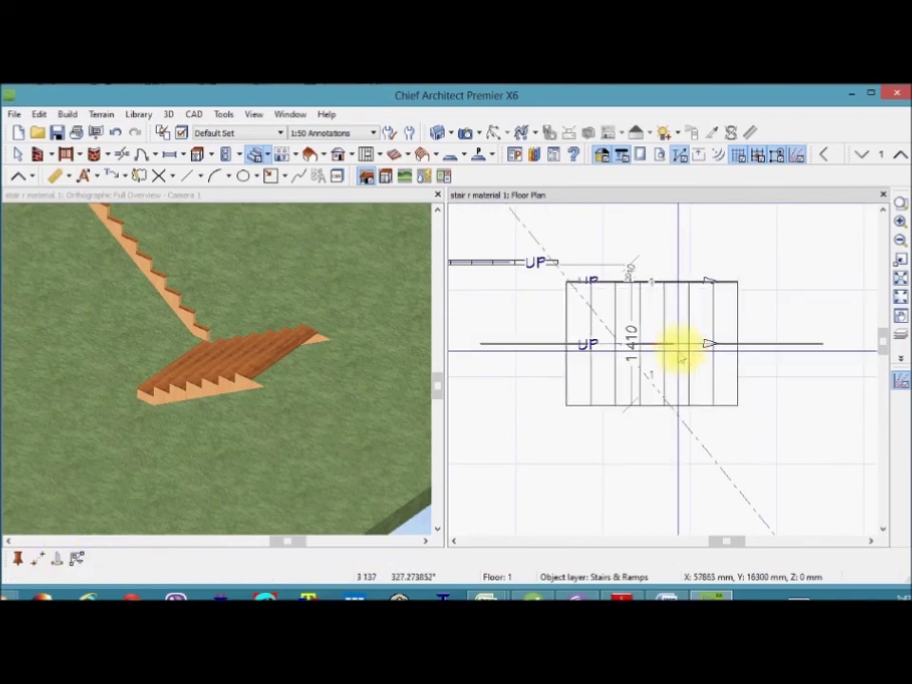
{"action": "left_click", "coordinate": [682, 344]}
{"action": "scroll", "coordinate": [342, 380], "scroll_direction": "down", "scroll_amount": 3}
Drag the 3D overview window by its title bar out of its dock beside the plan
{"action": "left_click_drag", "start_coordinate": [326, 197], "coordinate": [328, 201]}
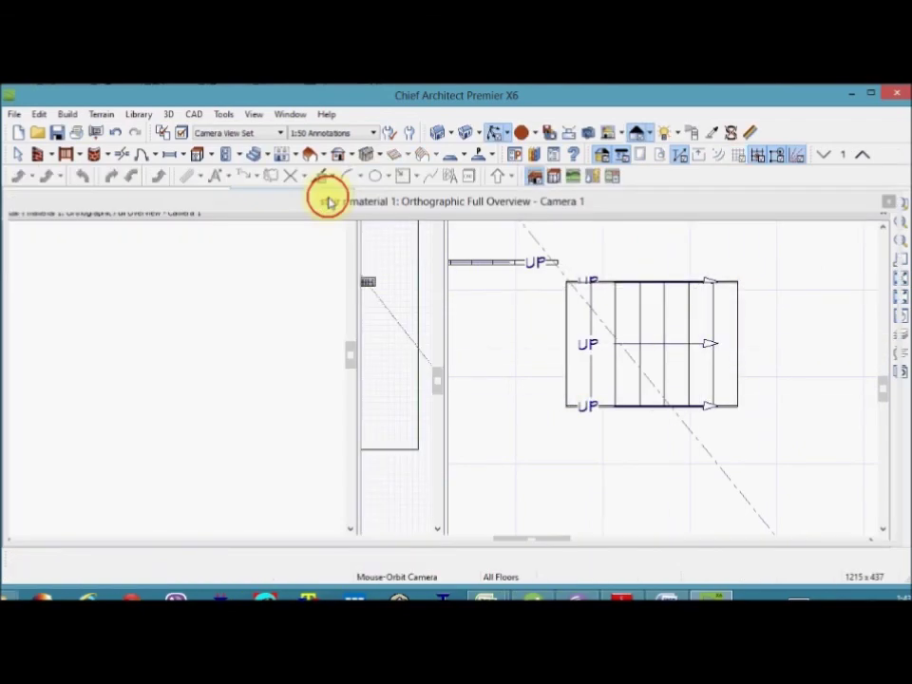